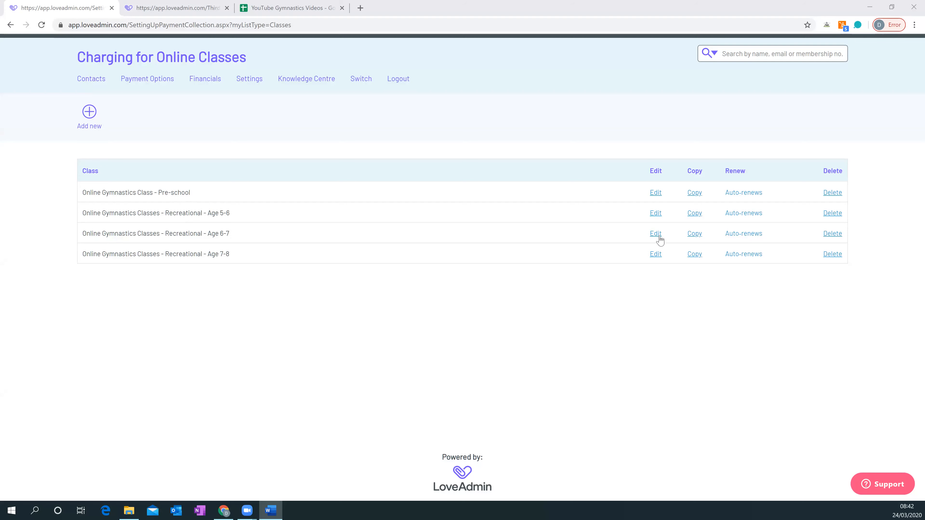
Review the cost, registration, online account and email template settings of the Recreational - Age 6-7 class, closing it without saving.
{"action": "left_click", "coordinate": [655, 234]}
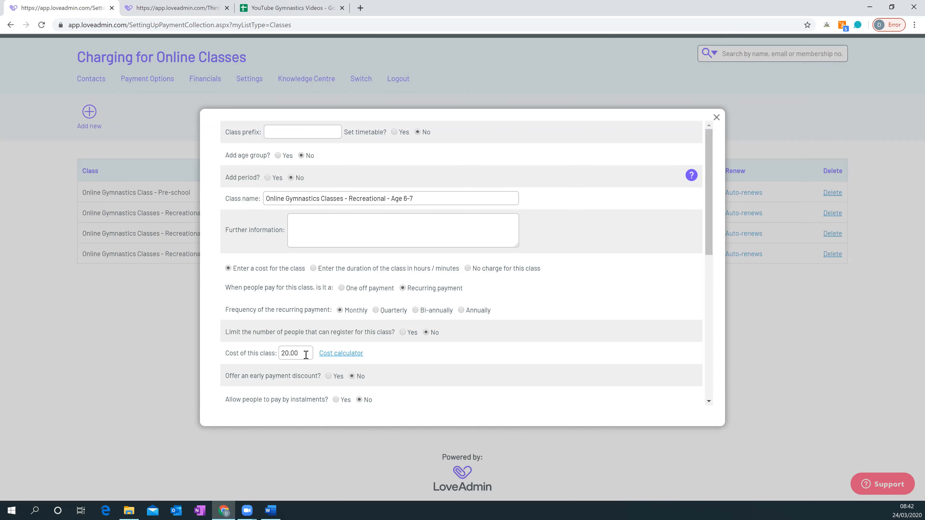
{"action": "scroll", "coordinate": [306, 355], "scroll_direction": "down", "scroll_amount": 5}
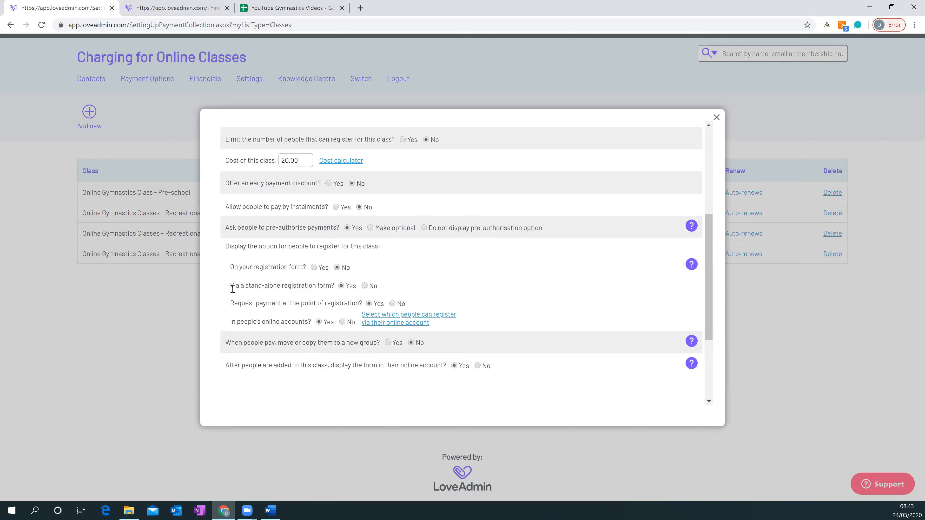
{"action": "left_click_drag", "start_coordinate": [233, 289], "coordinate": [336, 288]}
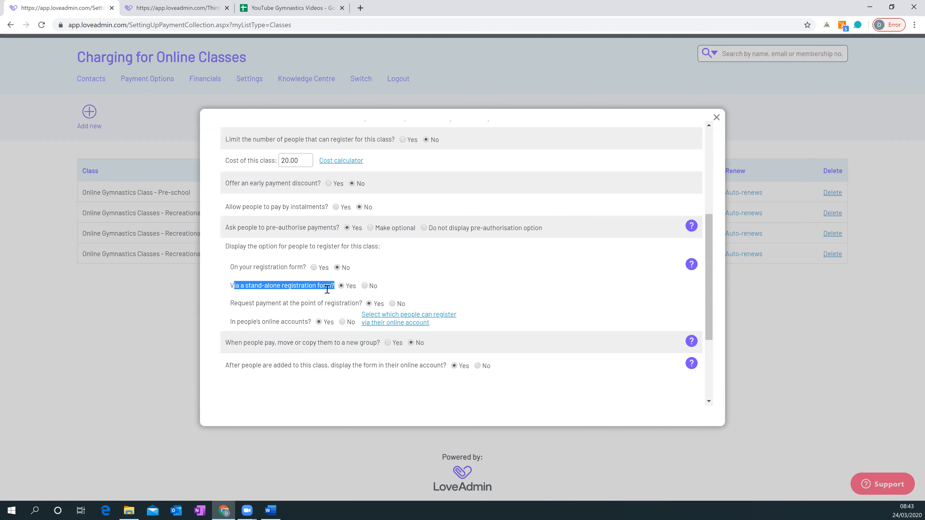
{"action": "left_click_drag", "start_coordinate": [363, 304], "coordinate": [231, 306]}
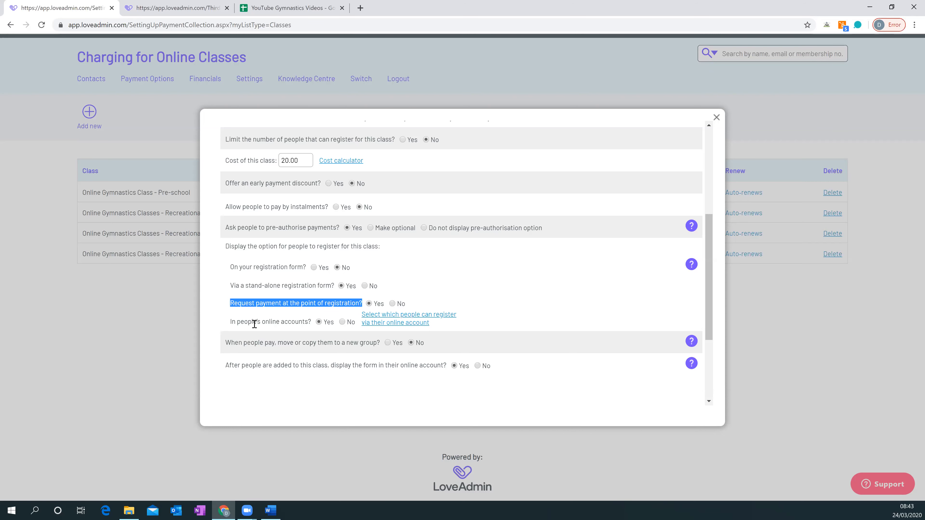
{"action": "left_click_drag", "start_coordinate": [227, 363], "coordinate": [443, 366]}
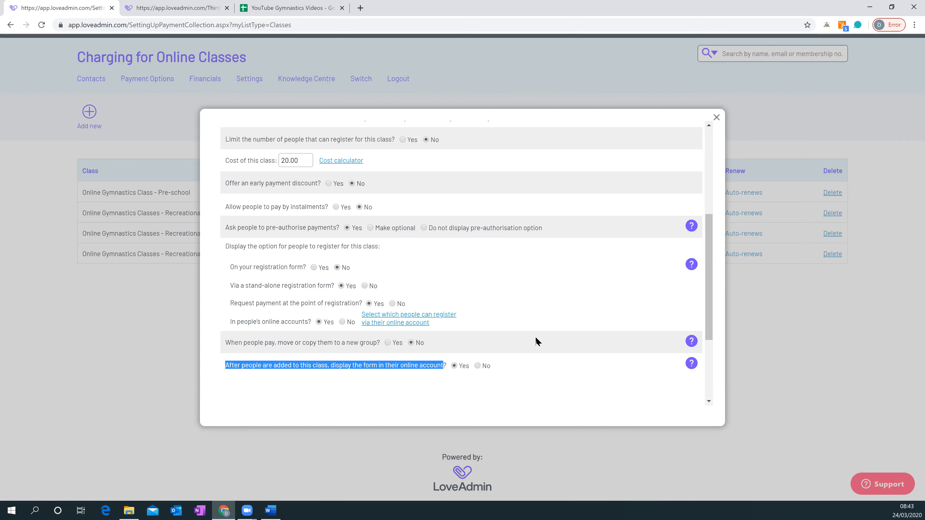
{"action": "scroll", "coordinate": [559, 323], "scroll_direction": "down", "scroll_amount": 3}
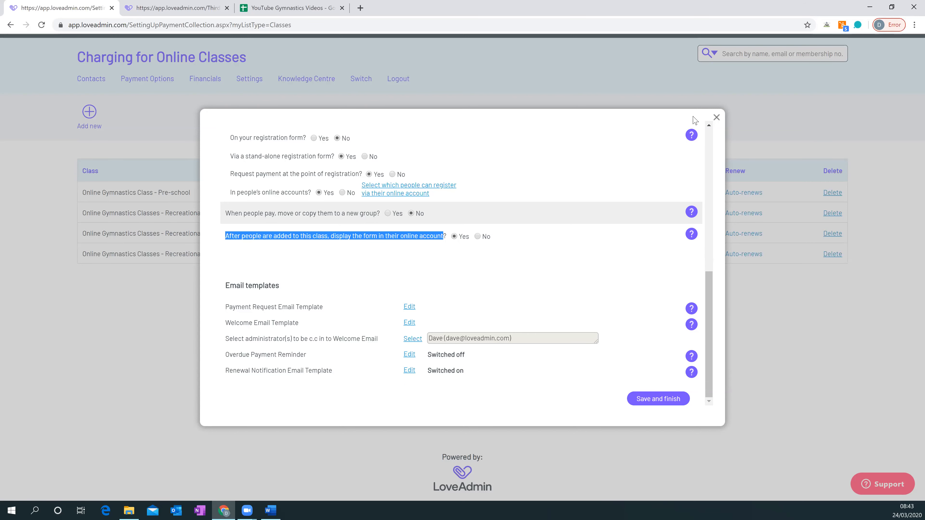
{"action": "left_click", "coordinate": [717, 118]}
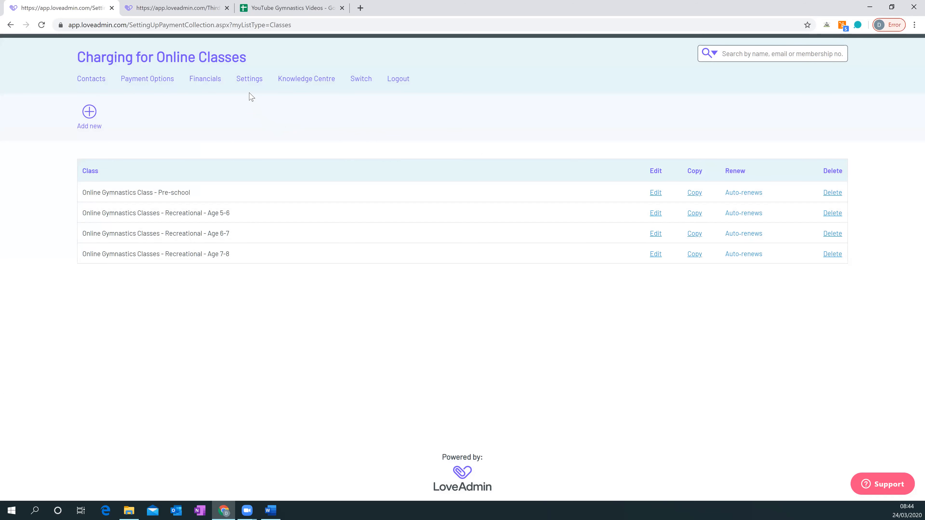
Open the form for adding new scheduled content and examine its format options and the classes available for publishing.
{"action": "mouse_move", "coordinate": [249, 89]}
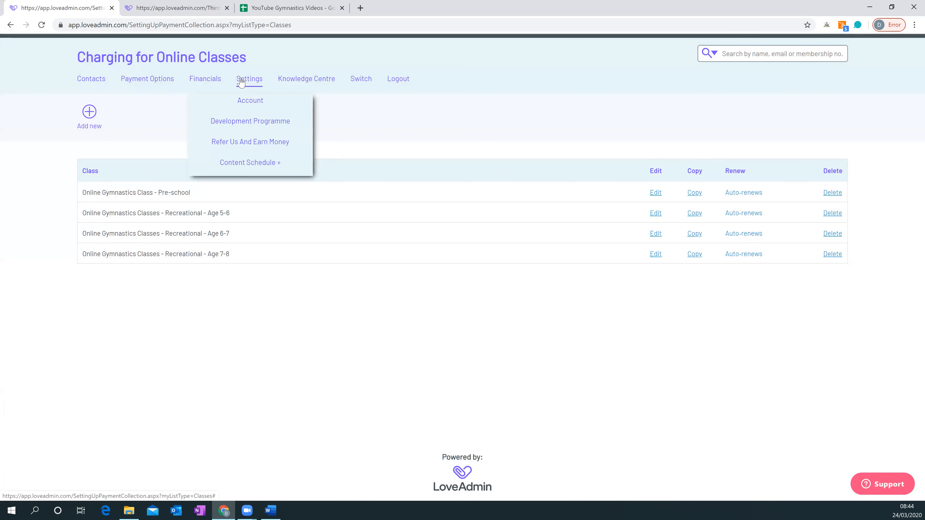
{"action": "mouse_move", "coordinate": [258, 165]}
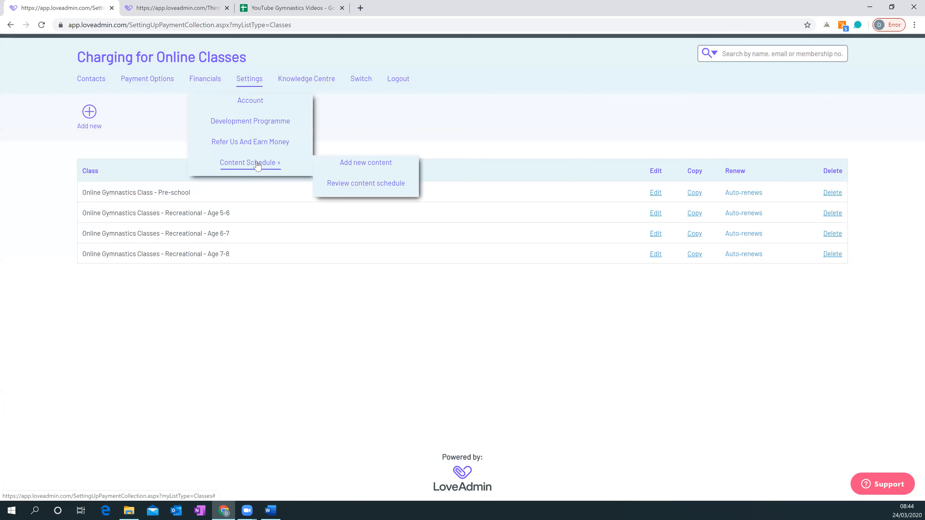
{"action": "left_click", "coordinate": [350, 168]}
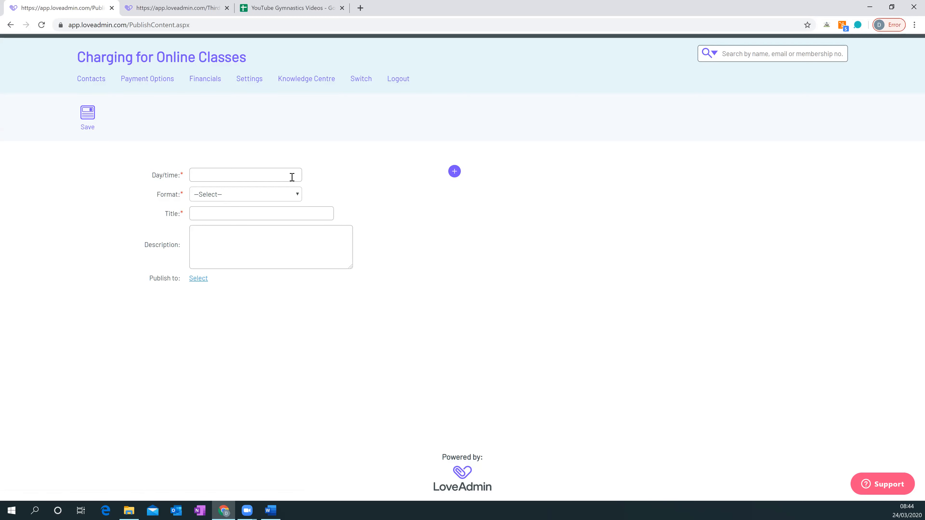
{"action": "left_click", "coordinate": [258, 194]}
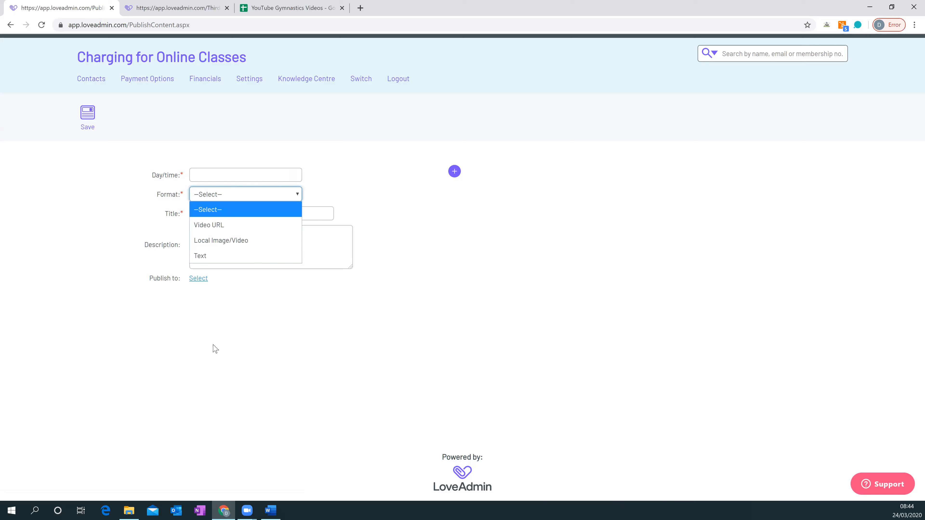
{"action": "left_click", "coordinate": [306, 345]}
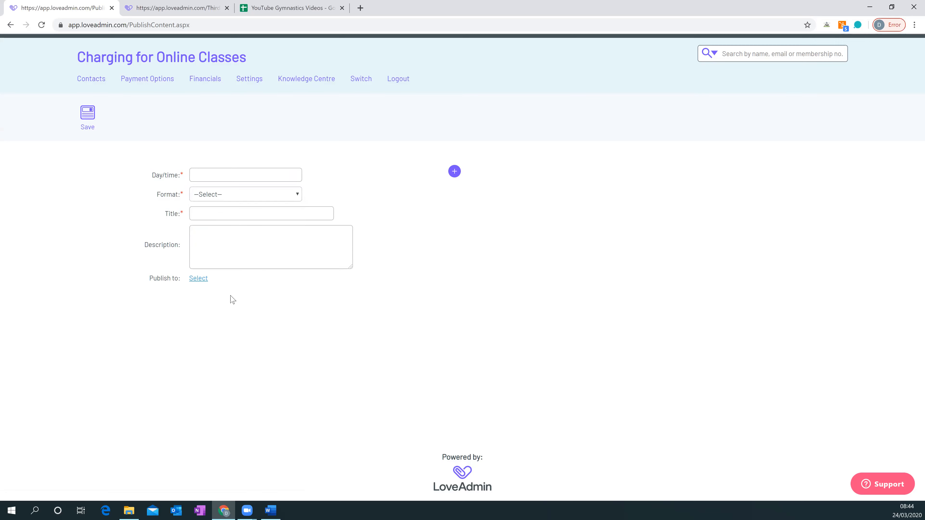
{"action": "left_click", "coordinate": [198, 279]}
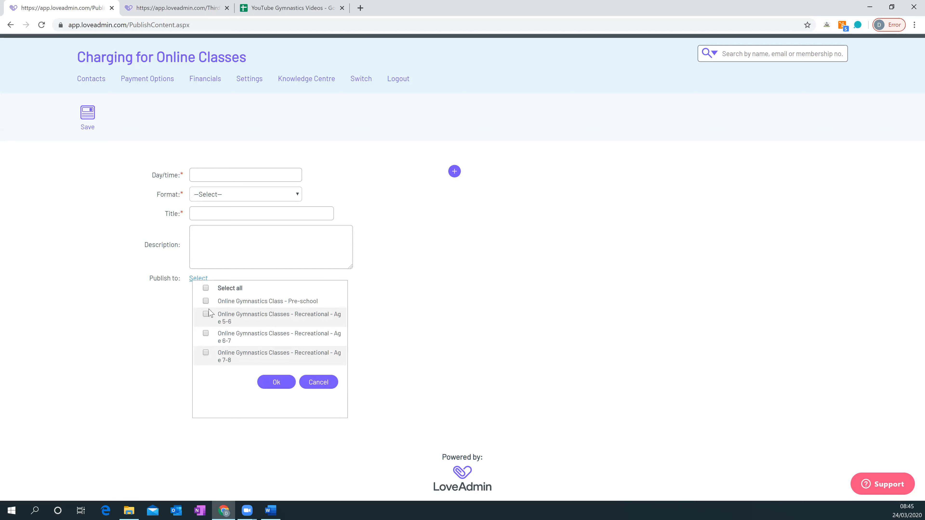
{"action": "left_click", "coordinate": [318, 382]}
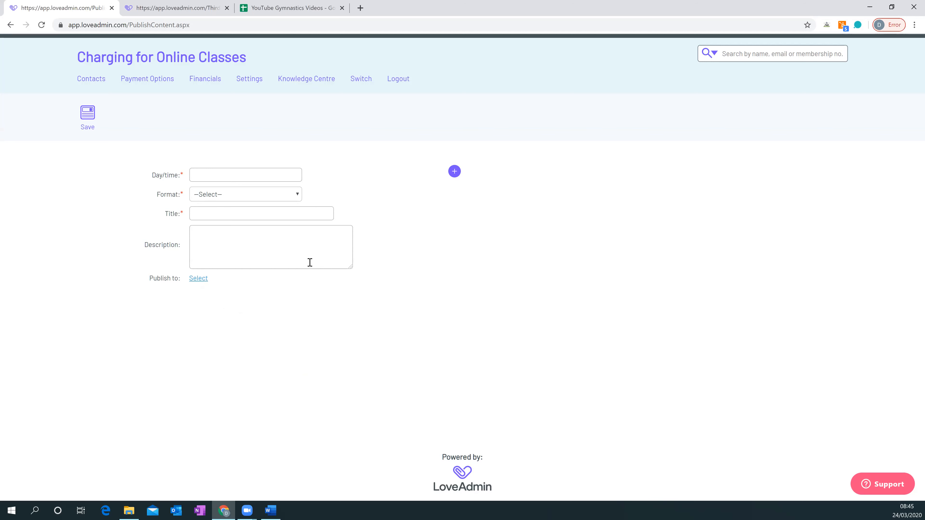
Open the development programmes and examine which ready-made programmes can be loaded, returning to the programme list.
{"action": "left_click", "coordinate": [254, 84]}
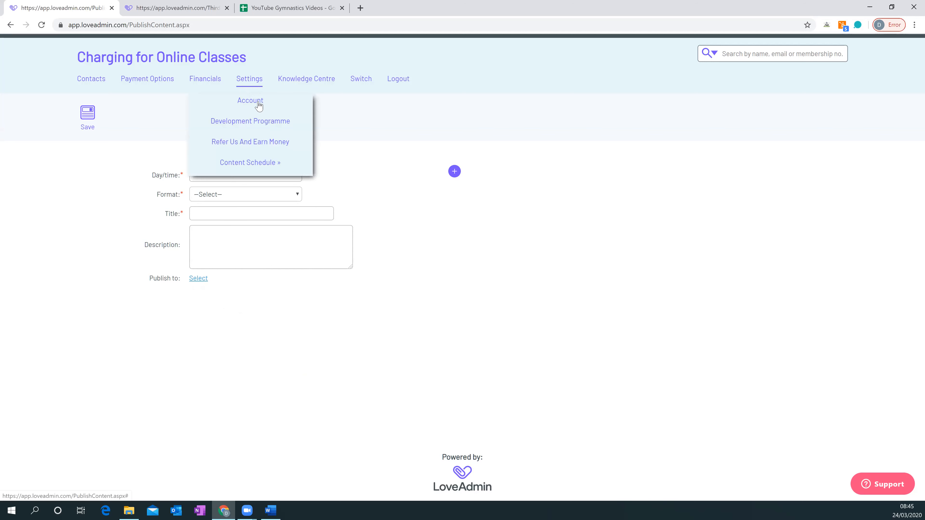
{"action": "left_click", "coordinate": [268, 124]}
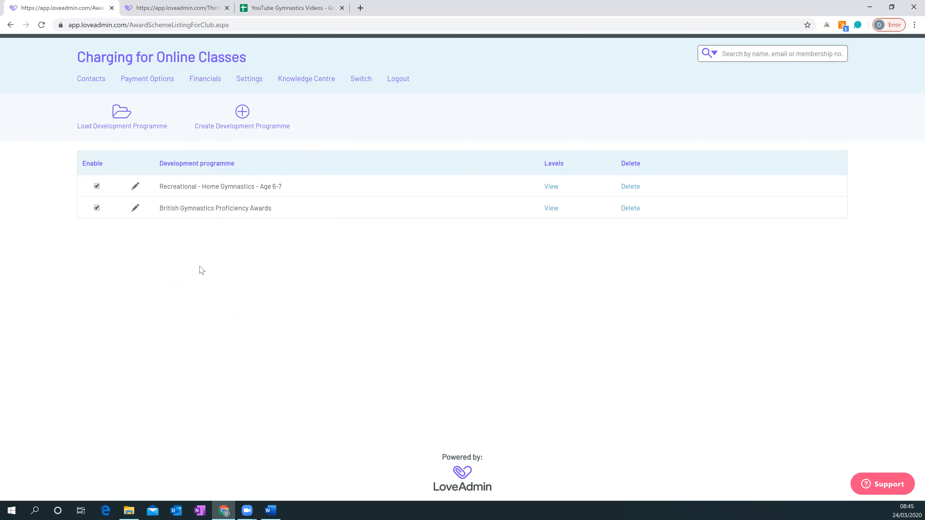
{"action": "left_click", "coordinate": [124, 119]}
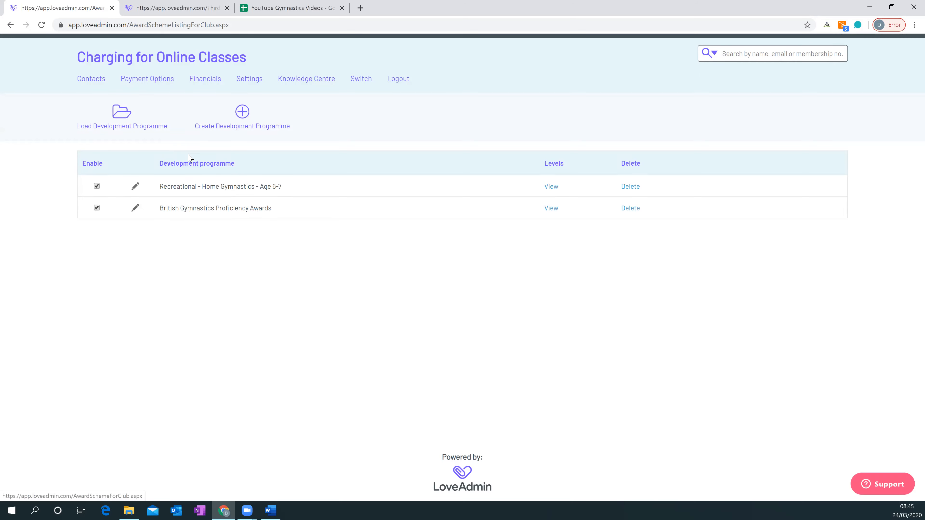
{"action": "left_click", "coordinate": [213, 159]}
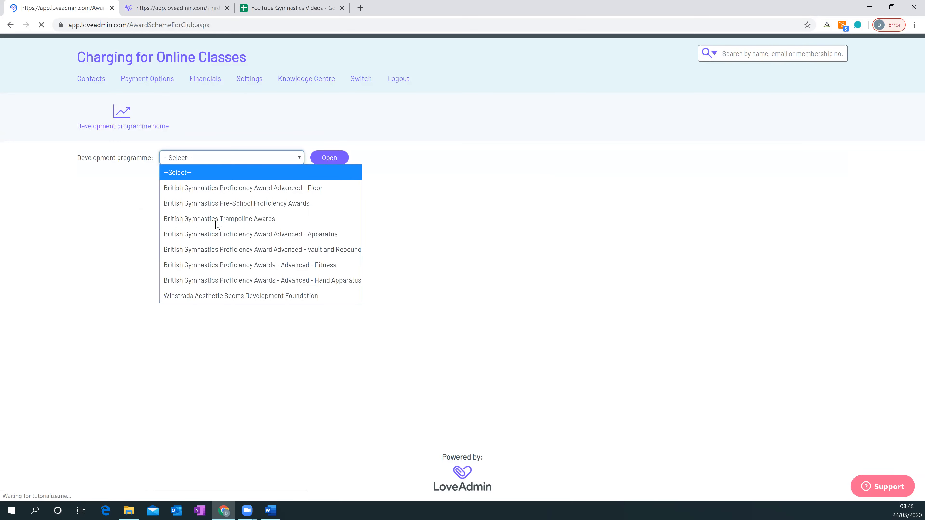
{"action": "left_click", "coordinate": [117, 116]}
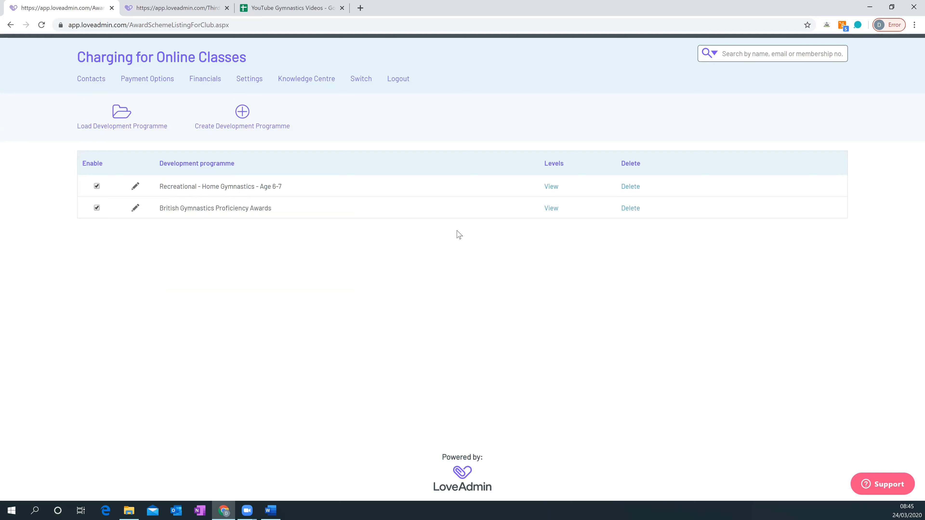
Open Skill 1 in Level 1 of the Recreational - Home Gymnastics - Age 6-7 programme and check the first practice's frequency options.
{"action": "left_click", "coordinate": [551, 187]}
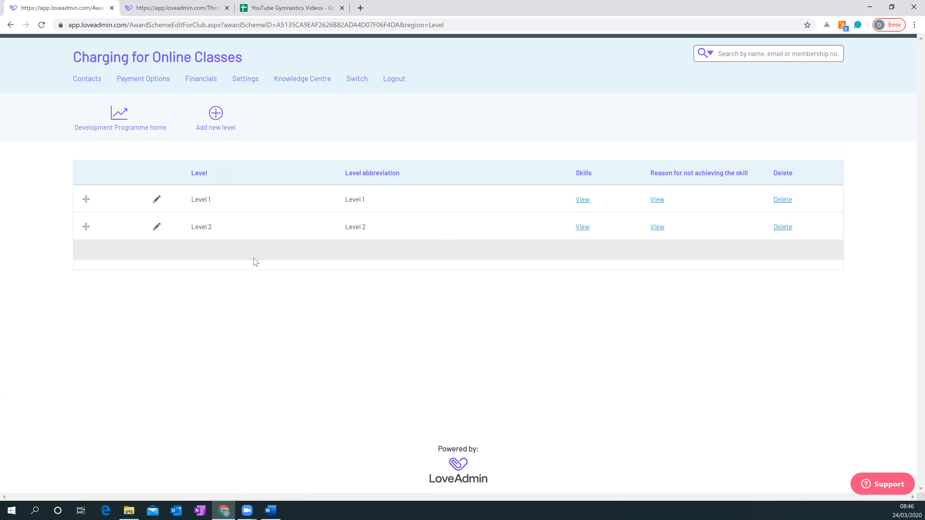
{"action": "left_click", "coordinate": [583, 200]}
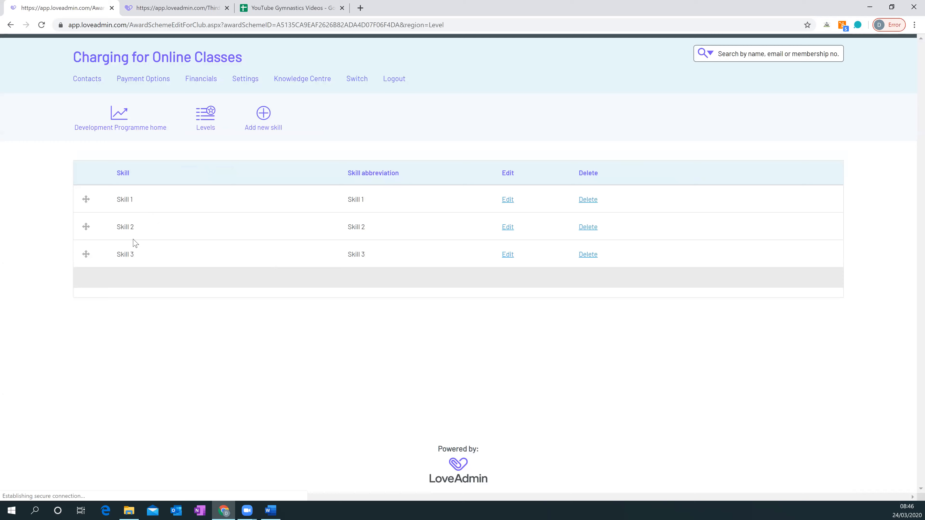
{"action": "left_click", "coordinate": [507, 200]}
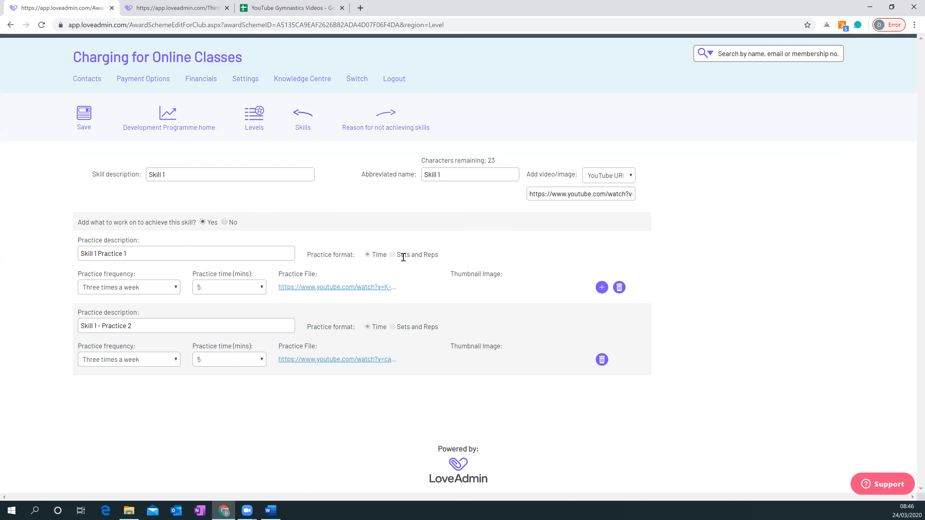
{"action": "left_click", "coordinate": [141, 290]}
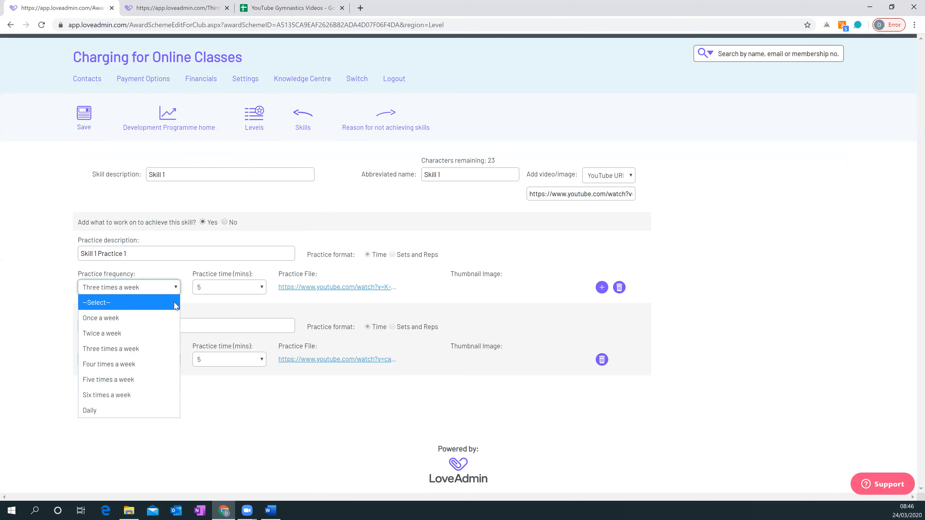
{"action": "left_click", "coordinate": [175, 270]}
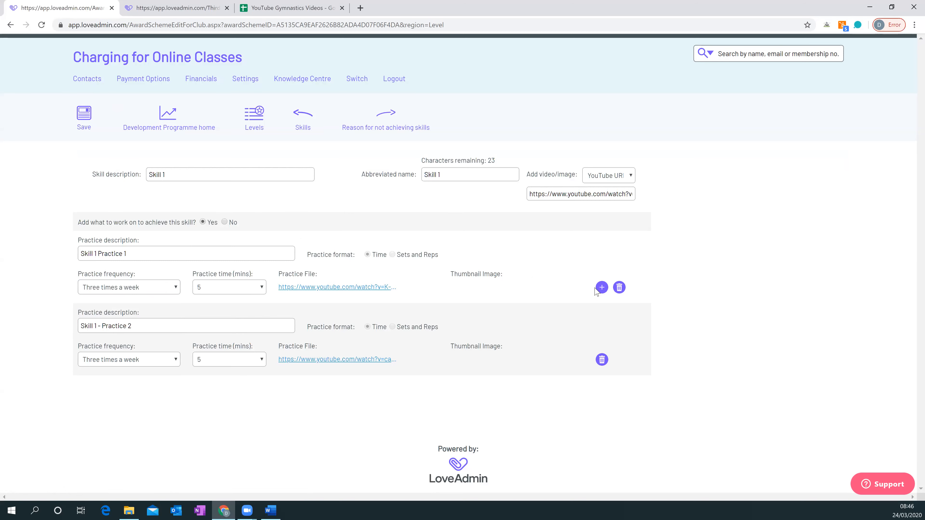
Add a blank practice to Skill 1 in Sets and Reps format and check its frequency, sets and reps options.
{"action": "left_click", "coordinate": [602, 288]}
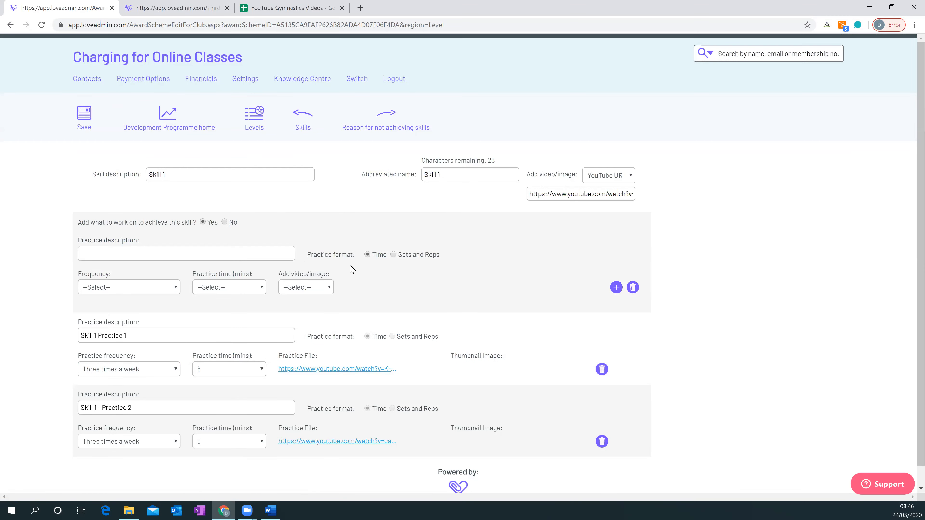
{"action": "left_click", "coordinate": [394, 255]}
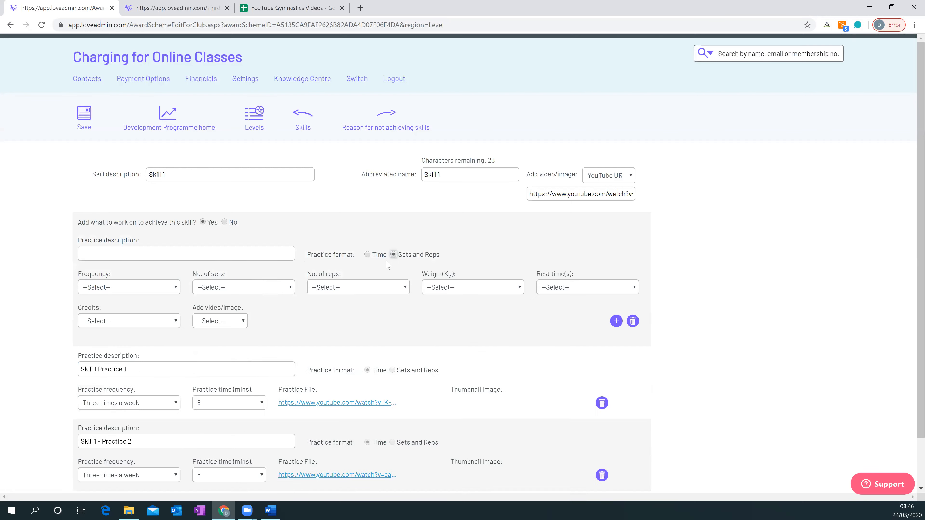
{"action": "left_click", "coordinate": [134, 293]}
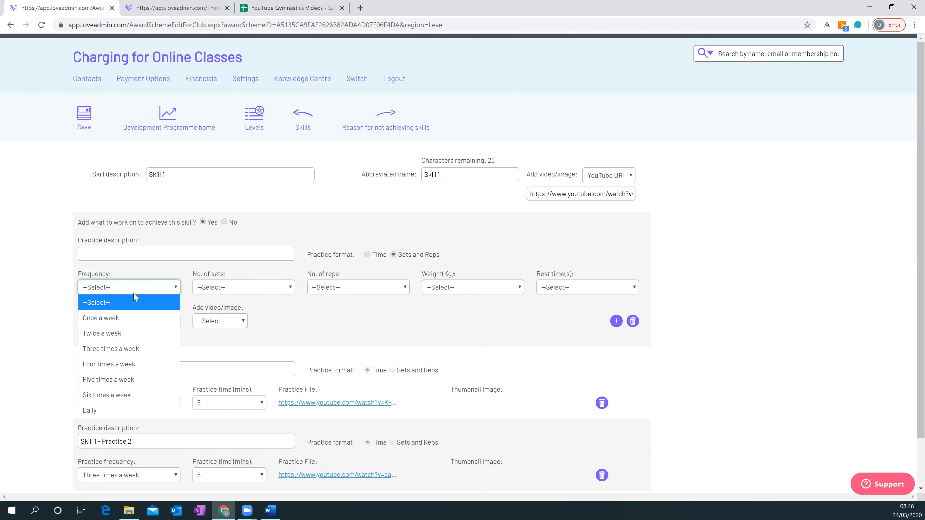
{"action": "left_click", "coordinate": [86, 288]}
{"action": "left_click", "coordinate": [236, 291]}
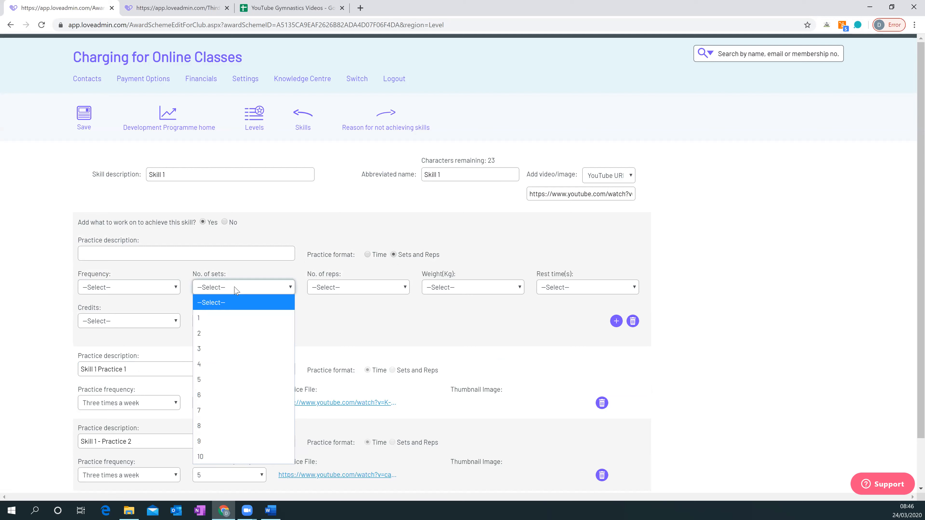
{"action": "left_click", "coordinate": [356, 292]}
{"action": "left_click", "coordinate": [356, 292]}
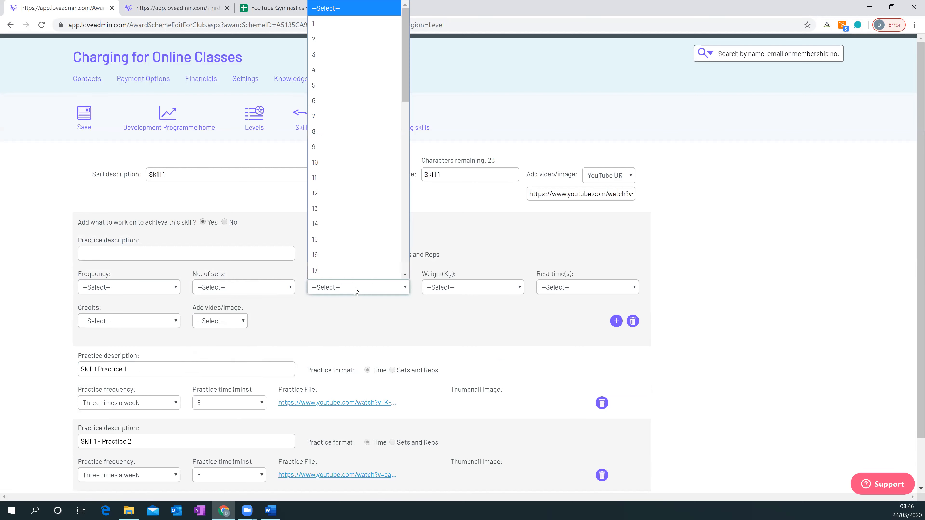
Look through the weight, rest time and credits options of the new Sets and Reps practice.
{"action": "left_click", "coordinate": [448, 290]}
{"action": "left_click", "coordinate": [448, 290]}
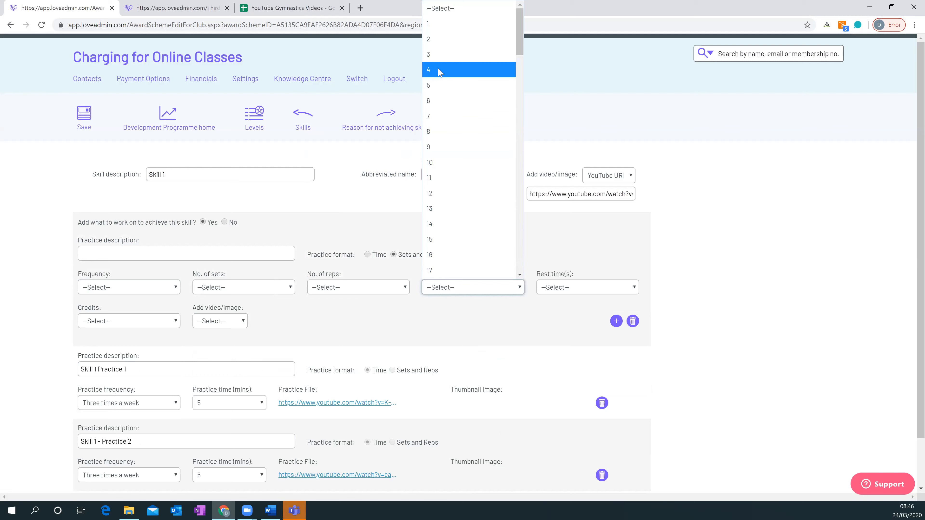
{"action": "left_click", "coordinate": [575, 262]}
{"action": "left_click", "coordinate": [563, 288]}
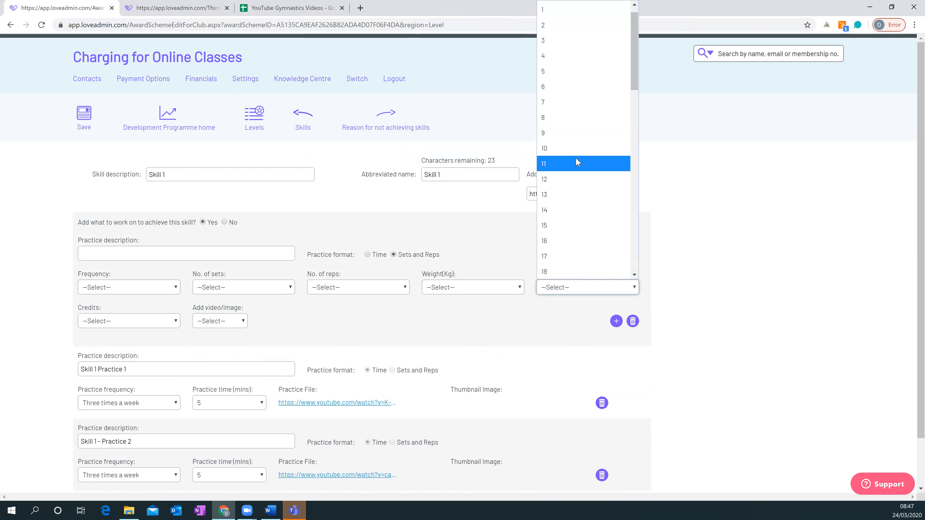
{"action": "left_click_drag", "start_coordinate": [635, 58], "coordinate": [640, 85]}
{"action": "left_click", "coordinate": [681, 258]}
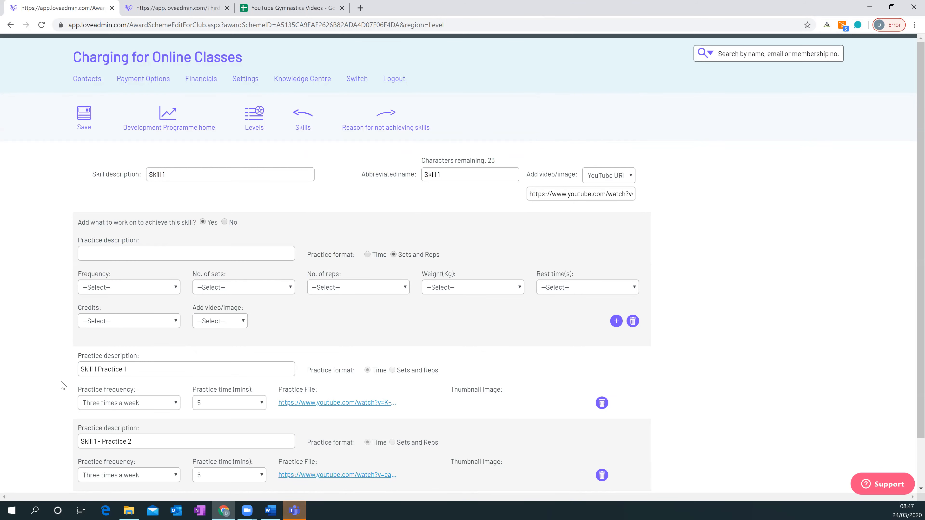
{"action": "scroll", "coordinate": [63, 385], "scroll_direction": "down", "scroll_amount": 1}
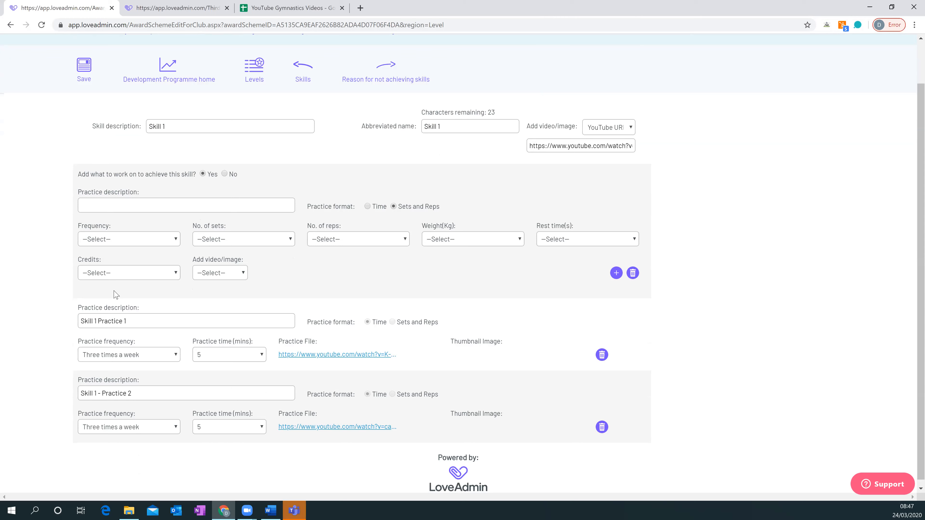
{"action": "left_click", "coordinate": [96, 278]}
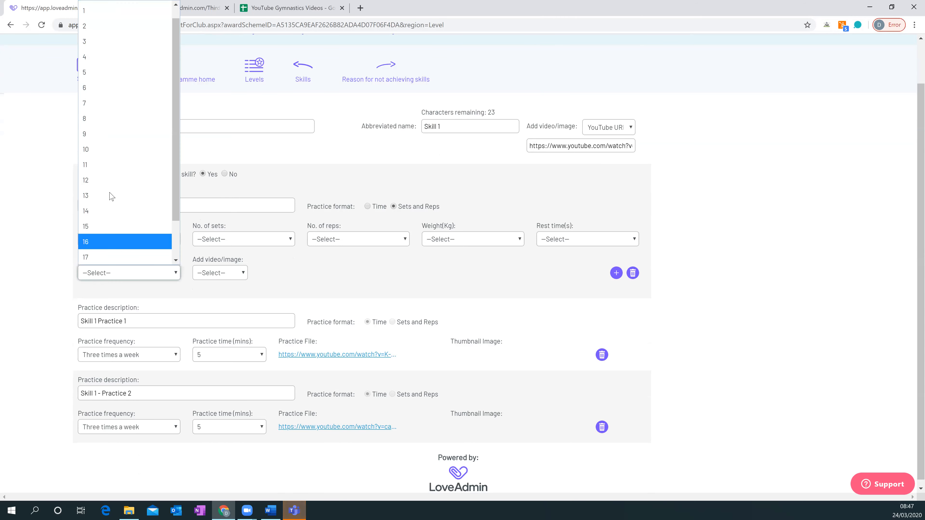
{"action": "left_click", "coordinate": [319, 286]}
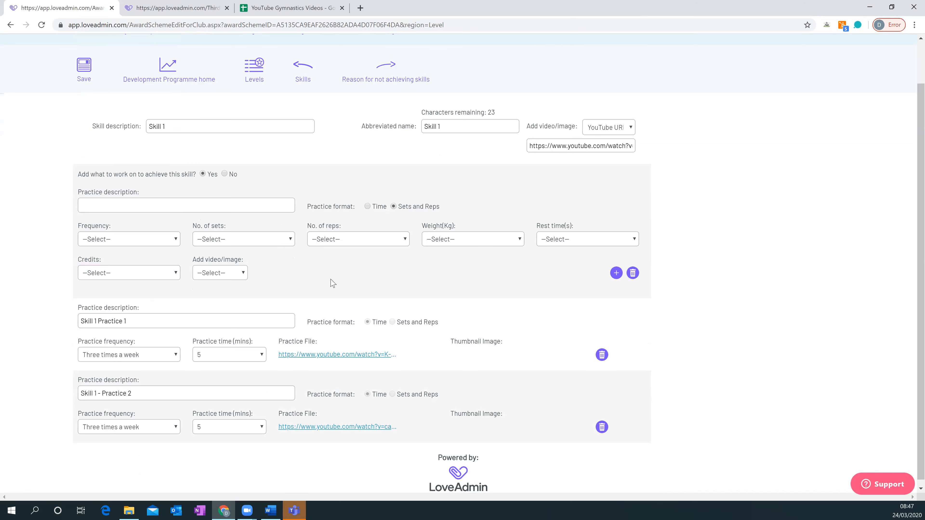
Open the contact list of the Online Gymnastics Classes - Recreational - Age 6-7 group.
{"action": "scroll", "coordinate": [356, 292], "scroll_direction": "up", "scroll_amount": 1}
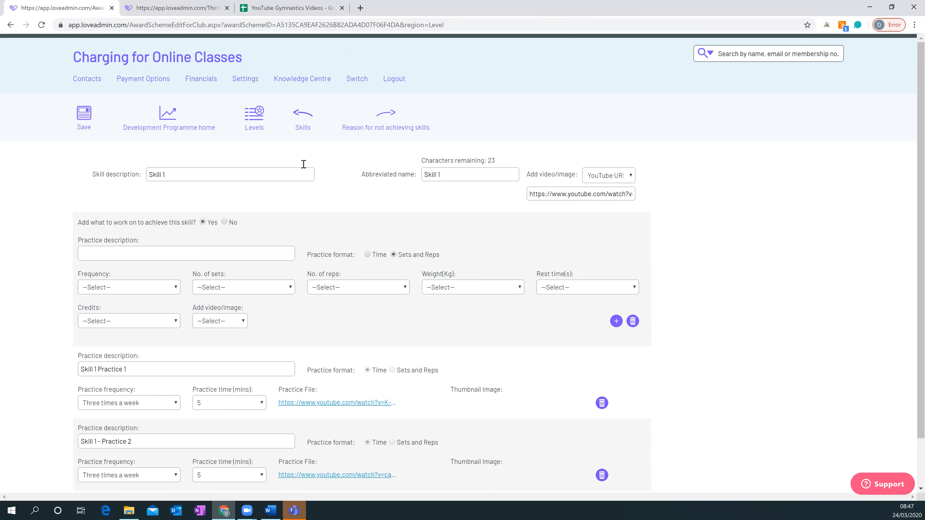
{"action": "mouse_move", "coordinate": [251, 82]}
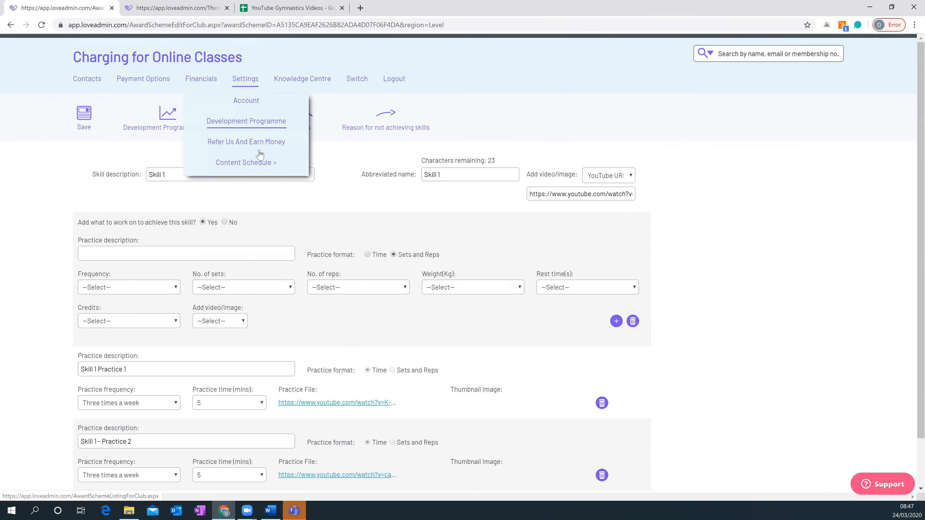
{"action": "mouse_move", "coordinate": [264, 163]}
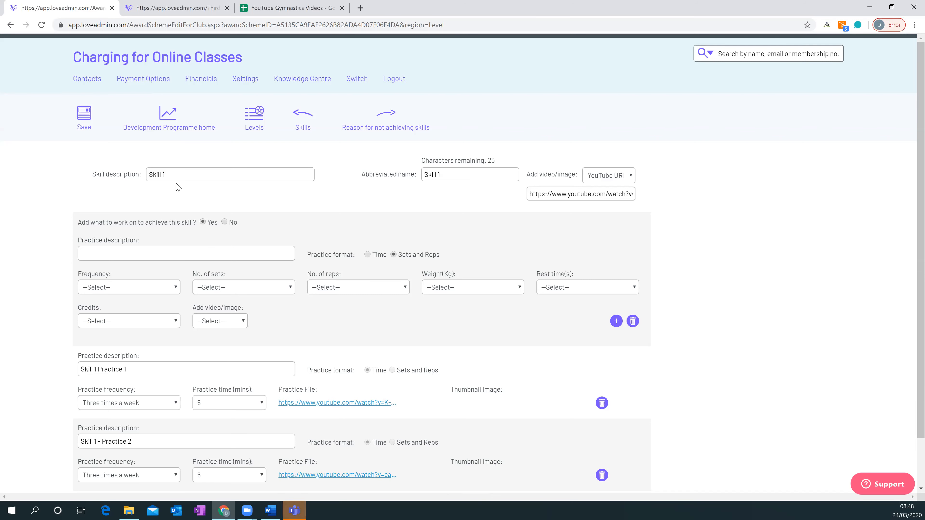
{"action": "left_click", "coordinate": [81, 84]}
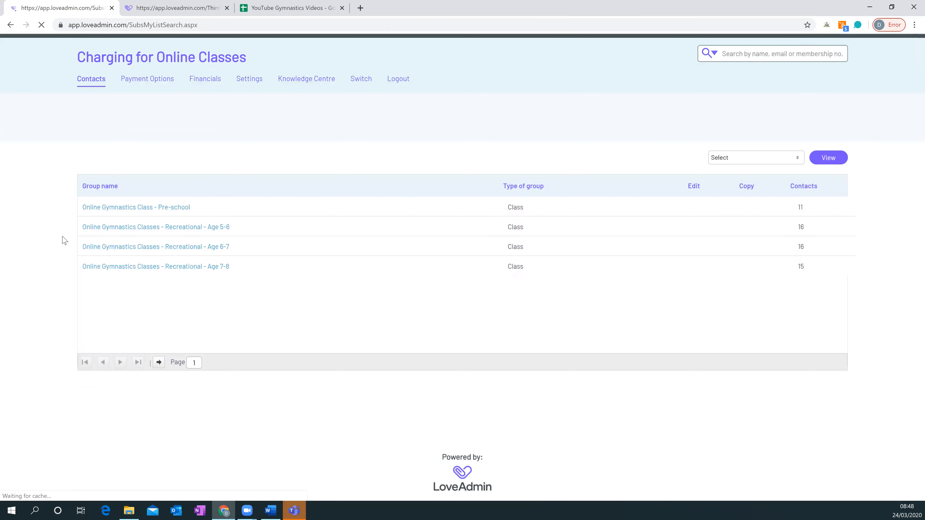
{"action": "left_click", "coordinate": [173, 248]}
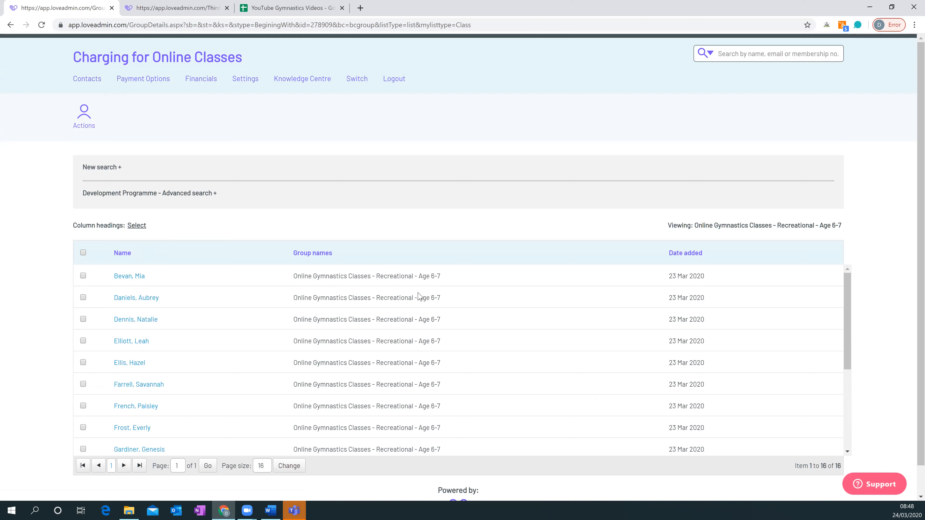
Add level working towards, level achieved, and skills working on, completed and achieved to the table's columns; remove group names and date added.
{"action": "left_click", "coordinate": [137, 226]}
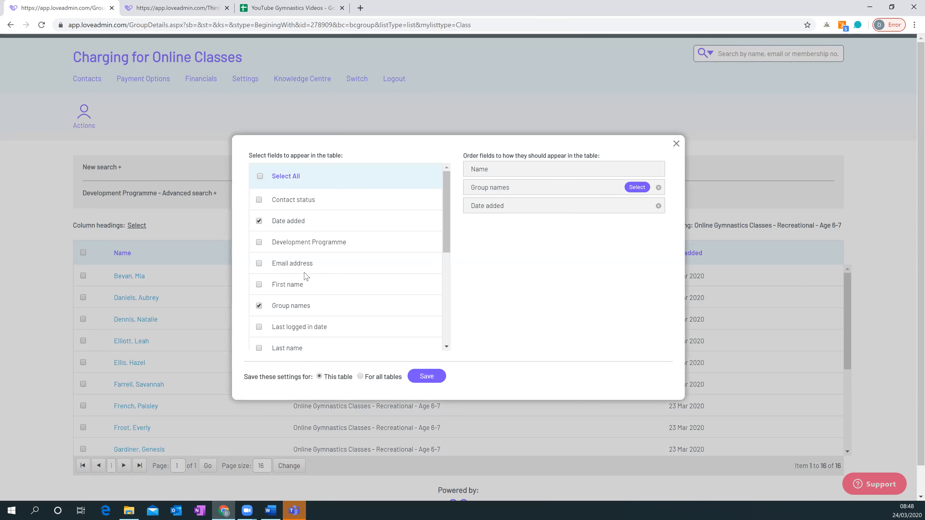
{"action": "scroll", "coordinate": [305, 277], "scroll_direction": "down", "scroll_amount": 3}
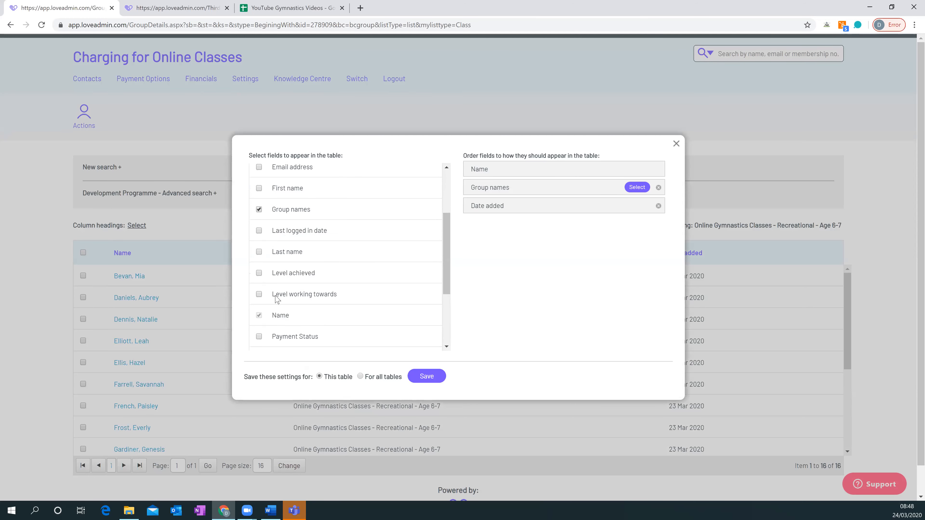
{"action": "left_click", "coordinate": [259, 295]}
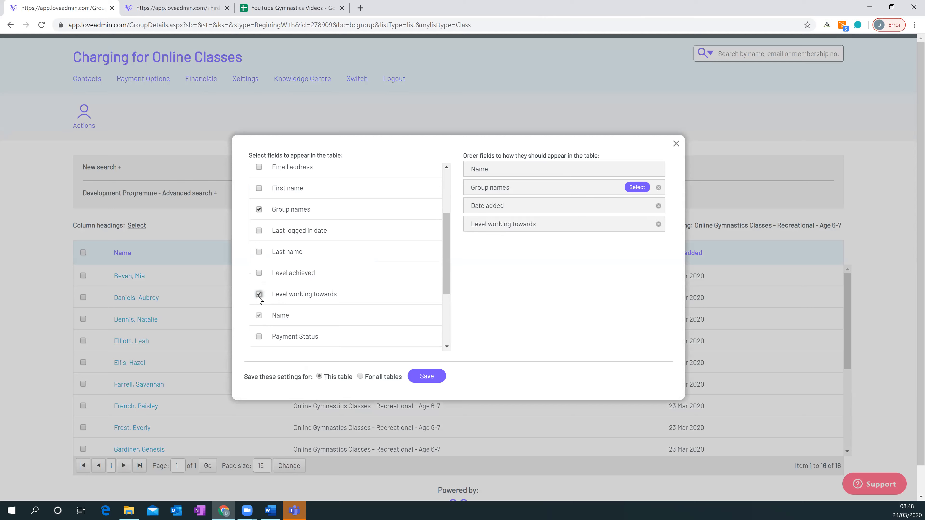
{"action": "left_click", "coordinate": [259, 273]}
{"action": "scroll", "coordinate": [304, 313], "scroll_direction": "down", "scroll_amount": 2}
{"action": "scroll", "coordinate": [304, 313], "scroll_direction": "down", "scroll_amount": 1}
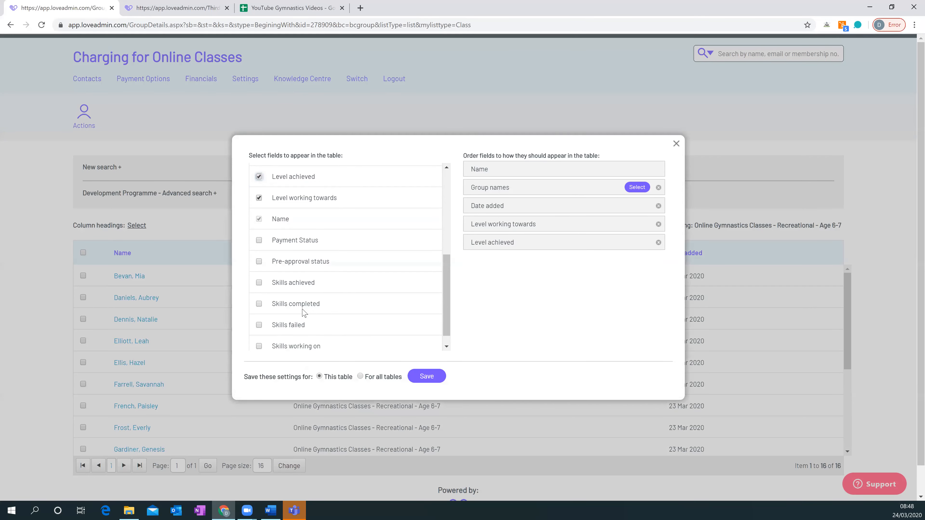
{"action": "left_click", "coordinate": [259, 347]}
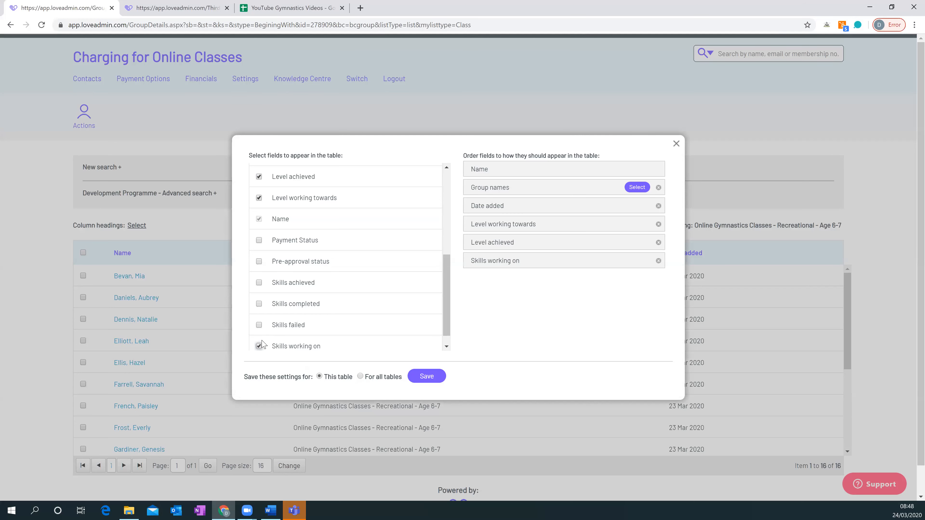
{"action": "left_click", "coordinate": [259, 305]}
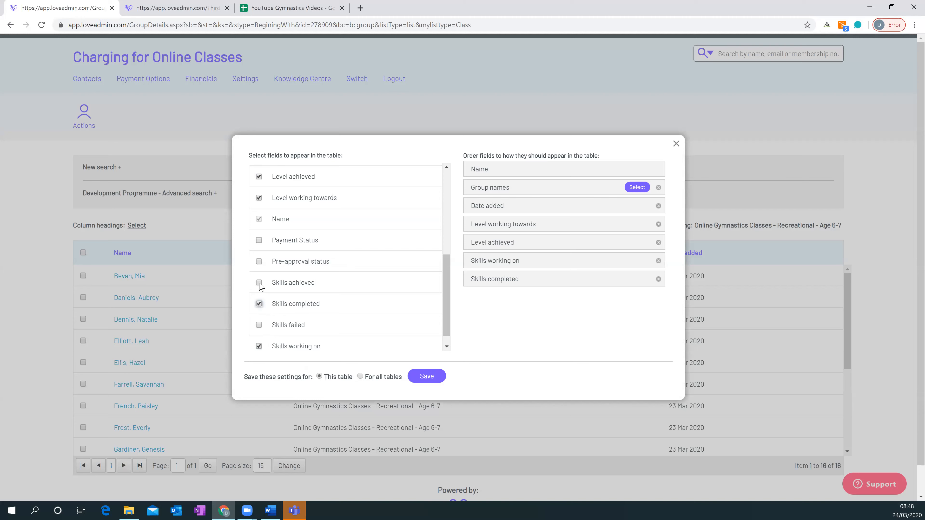
{"action": "left_click", "coordinate": [260, 284]}
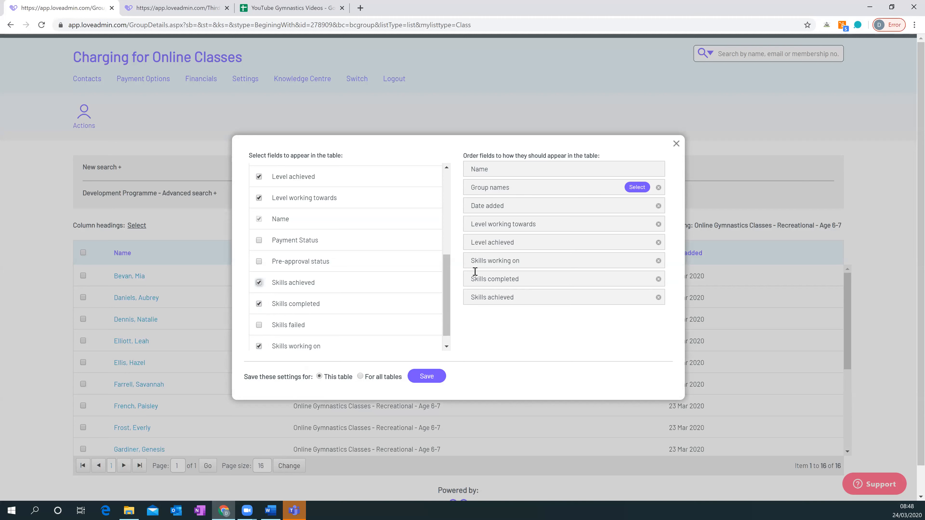
{"action": "left_click", "coordinate": [659, 188]}
{"action": "left_click", "coordinate": [659, 188]}
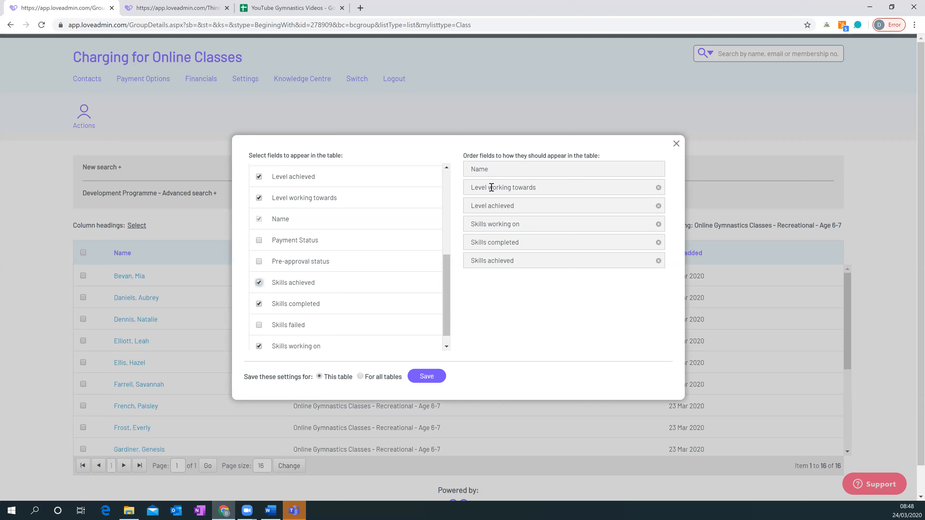
Order the columns as Level working towards, Skills working on, Skills completed, Skills achieved, Level achieved and save the settings for all tables.
{"action": "mouse_move", "coordinate": [493, 223]}
{"action": "left_mouse_down"}
{"action": "mouse_move", "coordinate": [495, 199]}
{"action": "mouse_move", "coordinate": [495, 207]}
{"action": "left_mouse_up"}
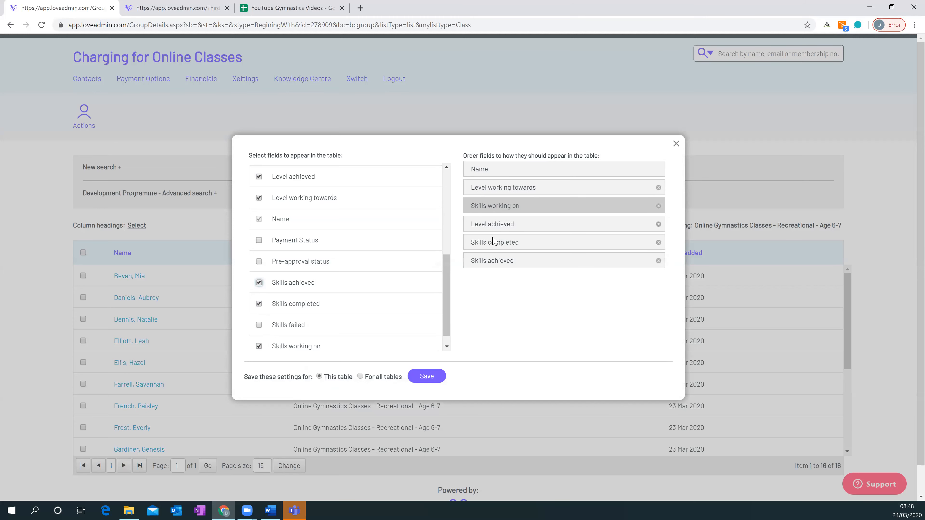
{"action": "left_click_drag", "start_coordinate": [495, 244], "coordinate": [496, 221]}
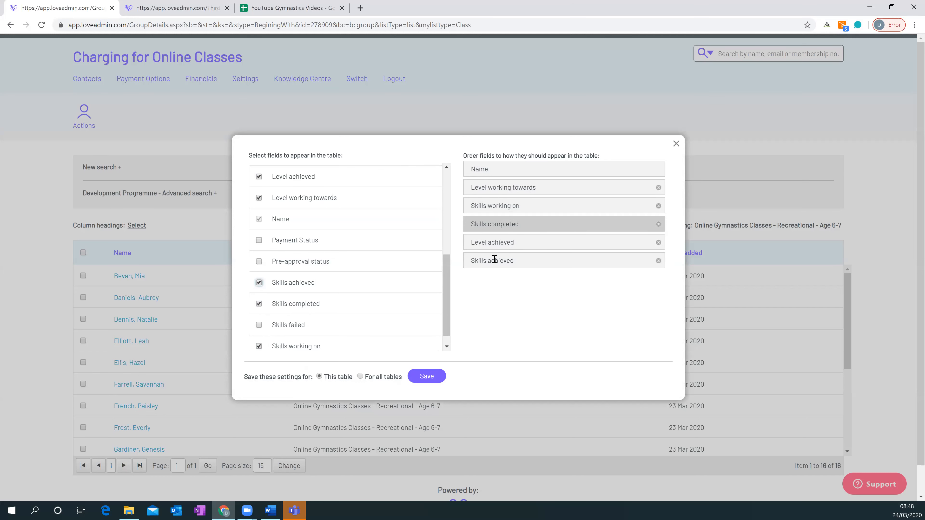
{"action": "left_click_drag", "start_coordinate": [496, 259], "coordinate": [489, 236]}
{"action": "left_click", "coordinate": [360, 377]}
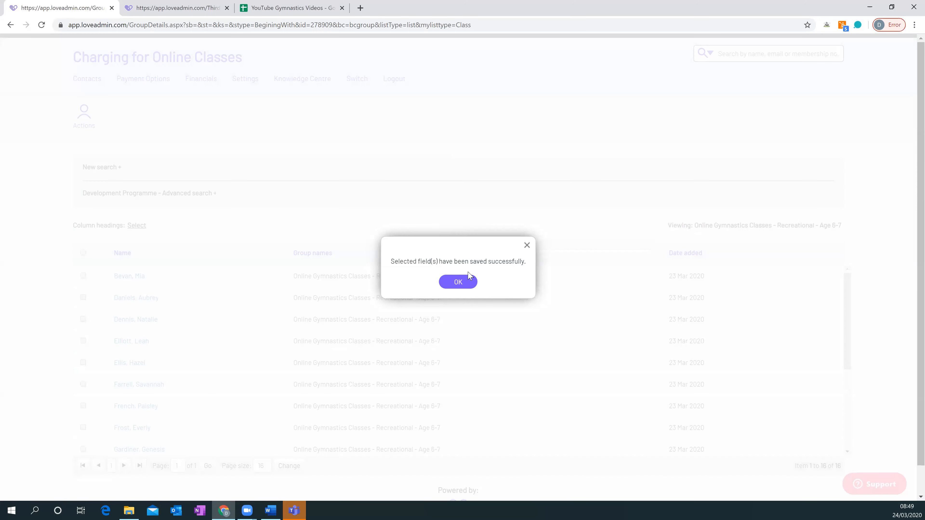
{"action": "left_click", "coordinate": [458, 282]}
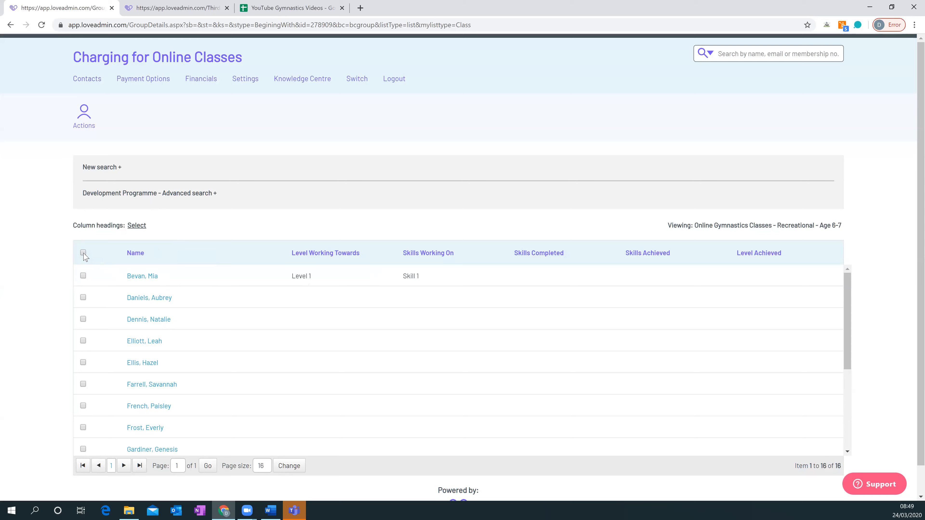
For all contacts except the first, set the level working towards to Level 1 of Recreational - Home Gymnastics - Age 6-7 and continue to skills.
{"action": "left_click", "coordinate": [84, 276]}
{"action": "left_click", "coordinate": [86, 124]}
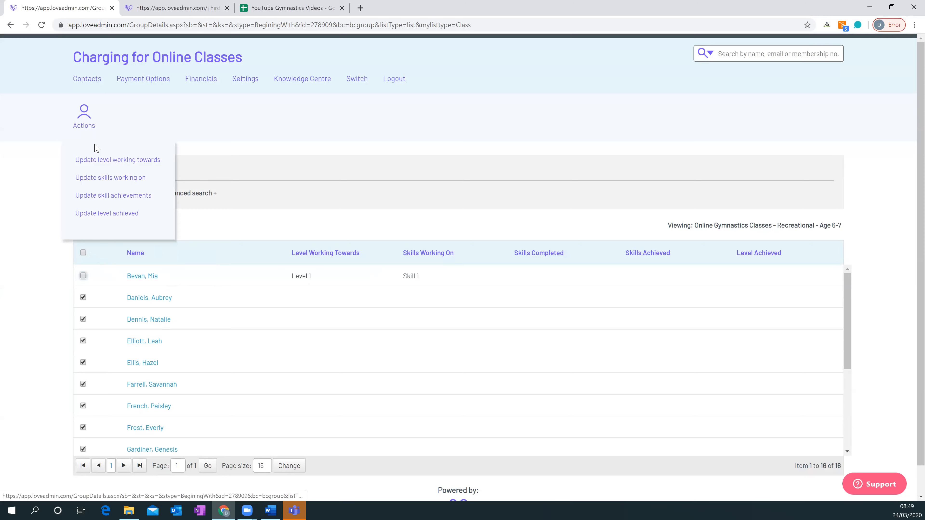
{"action": "left_click", "coordinate": [102, 160]}
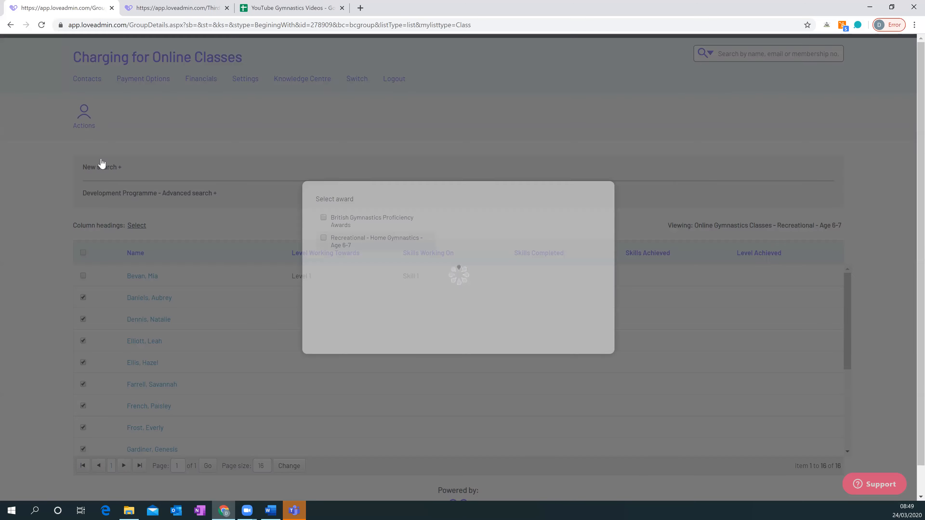
{"action": "left_click", "coordinate": [323, 238]}
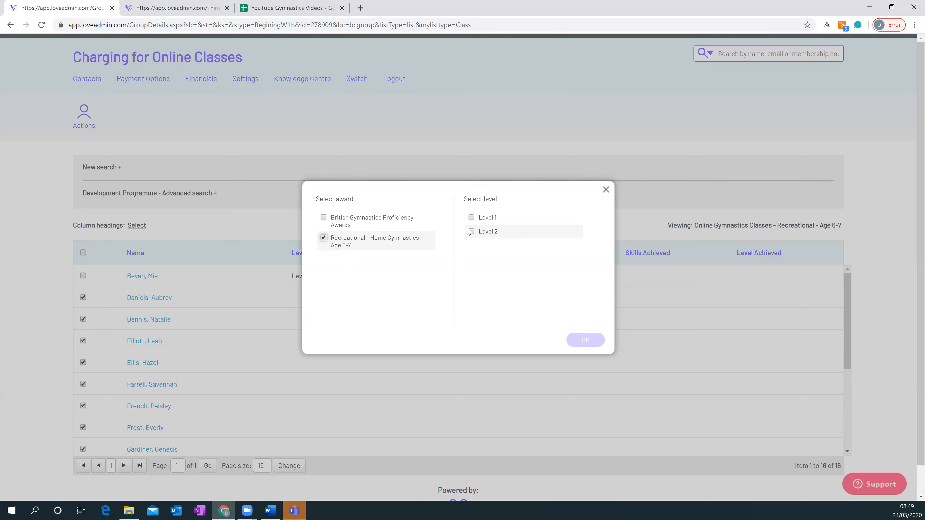
{"action": "left_click", "coordinate": [471, 218]}
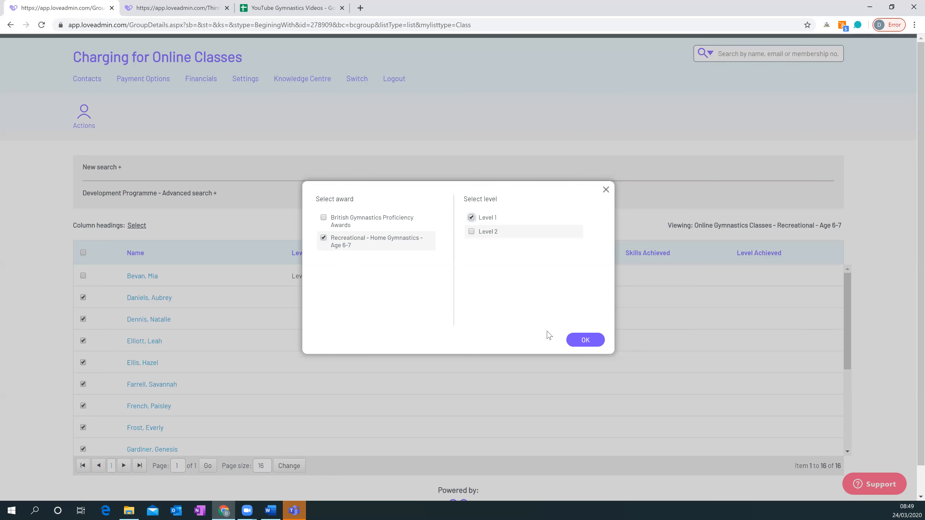
{"action": "left_click", "coordinate": [584, 342]}
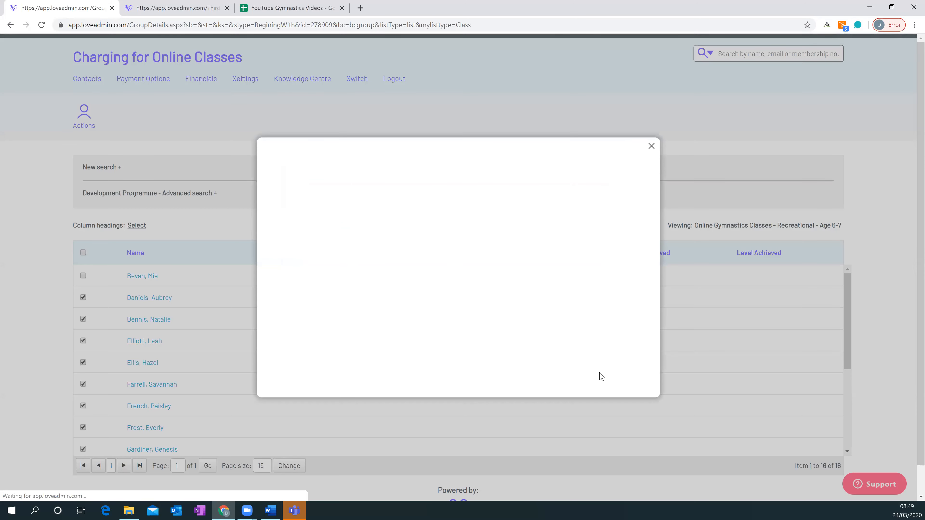
{"action": "left_click", "coordinate": [591, 379]}
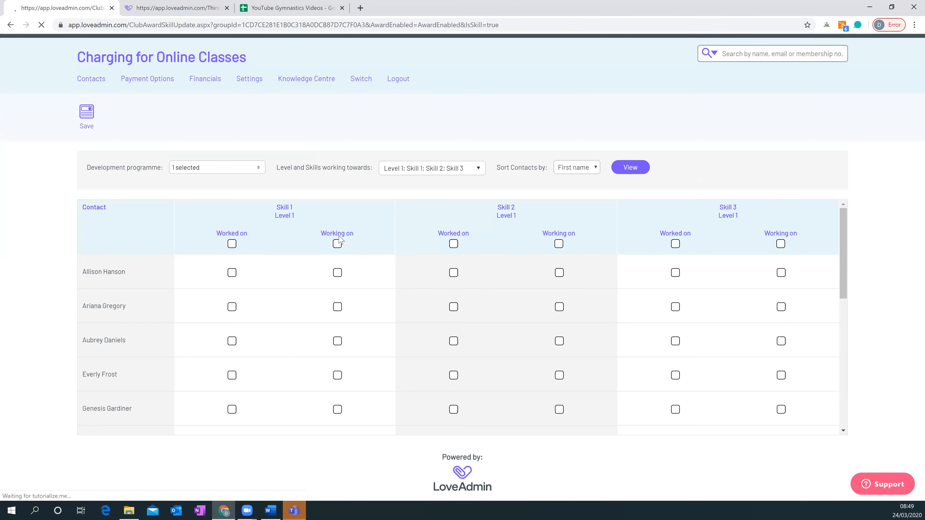
Mark Skill 1, Skill 2 and Skill 3 of Level 1 as Working on for all listed contacts and save.
{"action": "left_click", "coordinate": [337, 244]}
{"action": "left_click", "coordinate": [559, 244]}
{"action": "left_click", "coordinate": [780, 245]}
{"action": "left_click", "coordinate": [88, 114]}
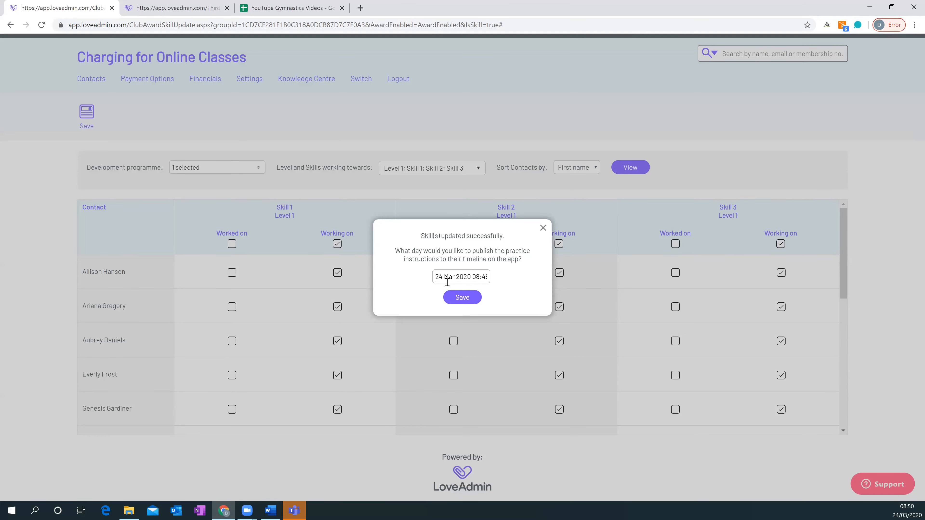
Schedule the practice instructions to publish to the app timeline on 24 Mar 2020 at 10:49 and save.
{"action": "left_click", "coordinate": [458, 294]}
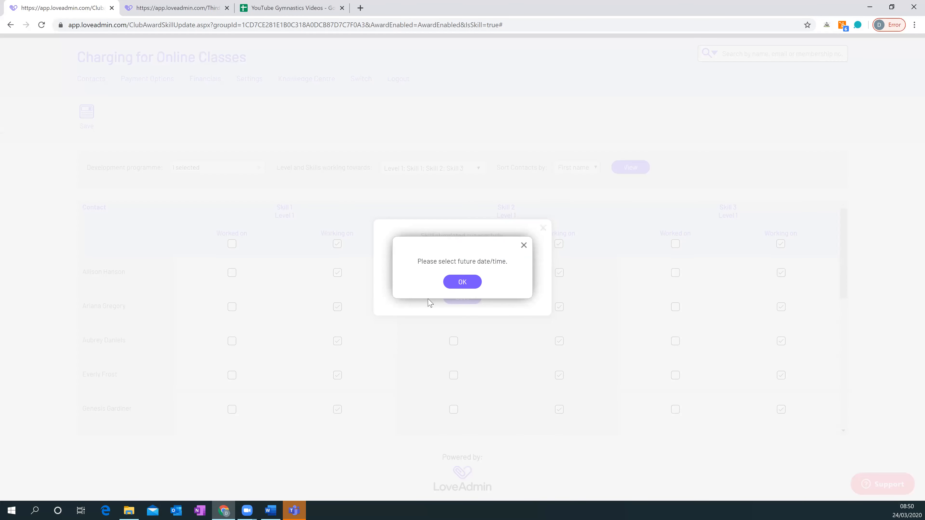
{"action": "left_click", "coordinate": [455, 285]}
{"action": "left_click", "coordinate": [477, 278]}
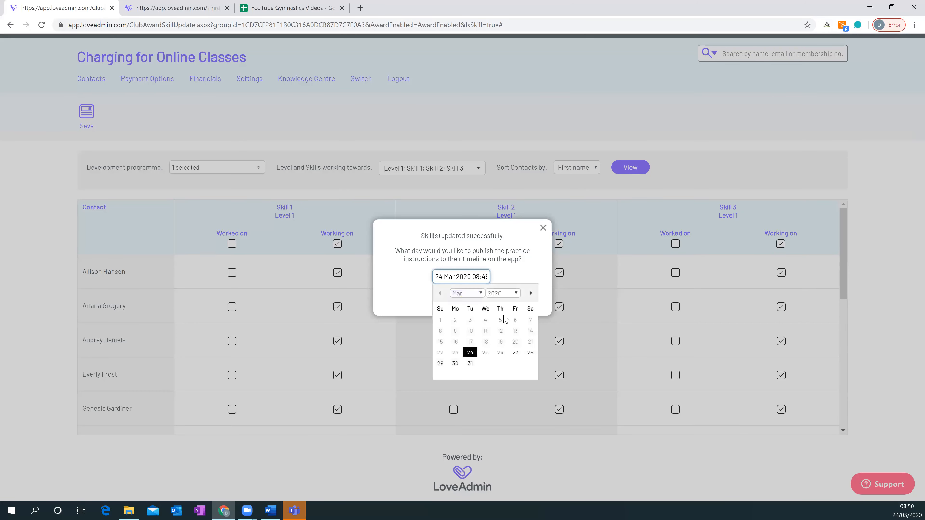
{"action": "left_click_drag", "start_coordinate": [547, 345], "coordinate": [547, 341]}
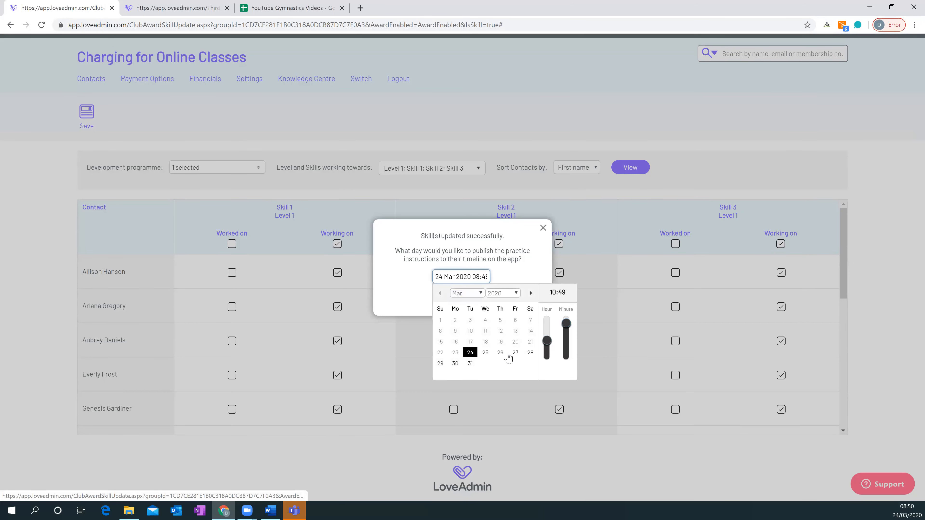
{"action": "left_click", "coordinate": [470, 352]}
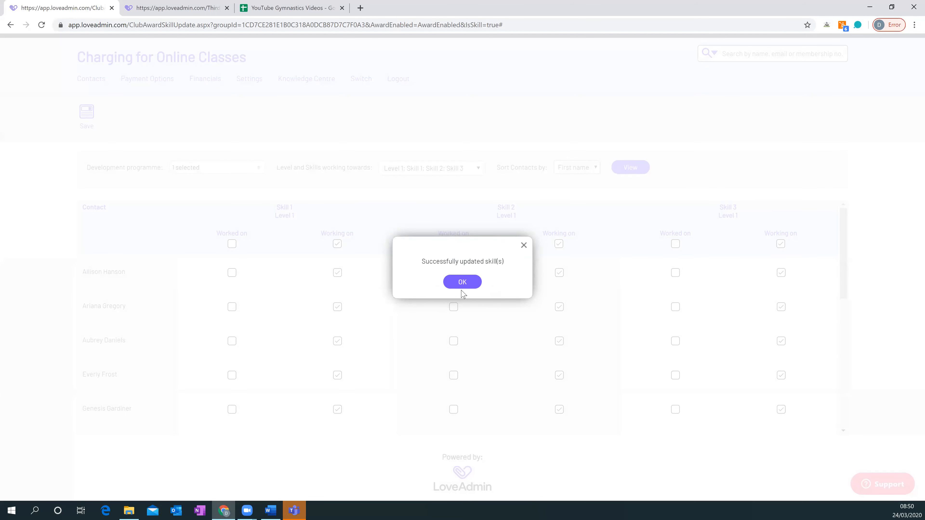
{"action": "left_click", "coordinate": [464, 282]}
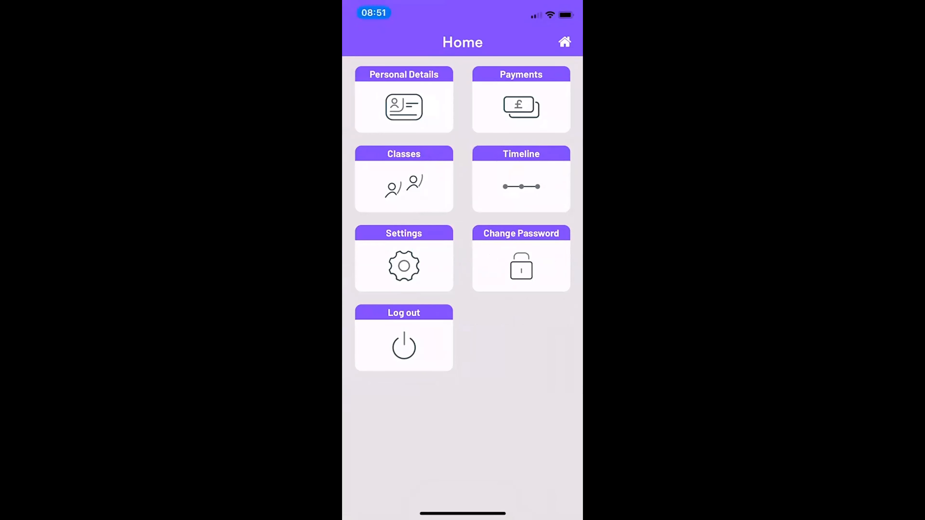
Switch to the members' mobile app, open the child's timeline and review the session, level, skill and practice updates.
{"action": "left_click", "coordinate": [521, 179]}
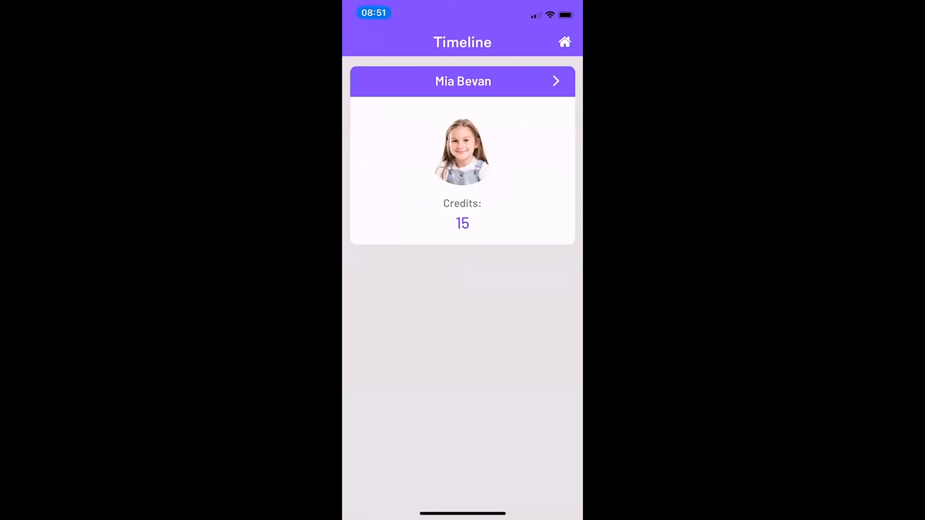
{"action": "left_click", "coordinate": [463, 81]}
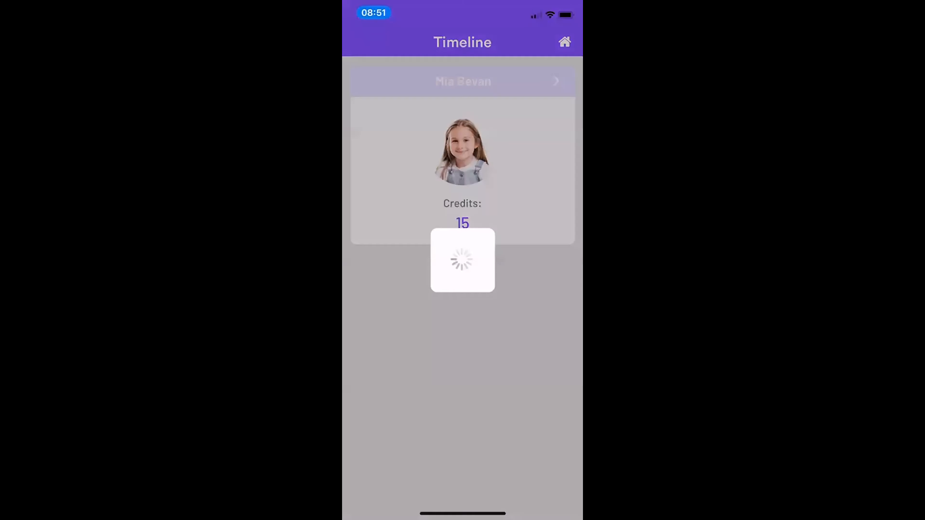
{"action": "scroll", "coordinate": [462, 288], "scroll_direction": "down", "scroll_amount": 15}
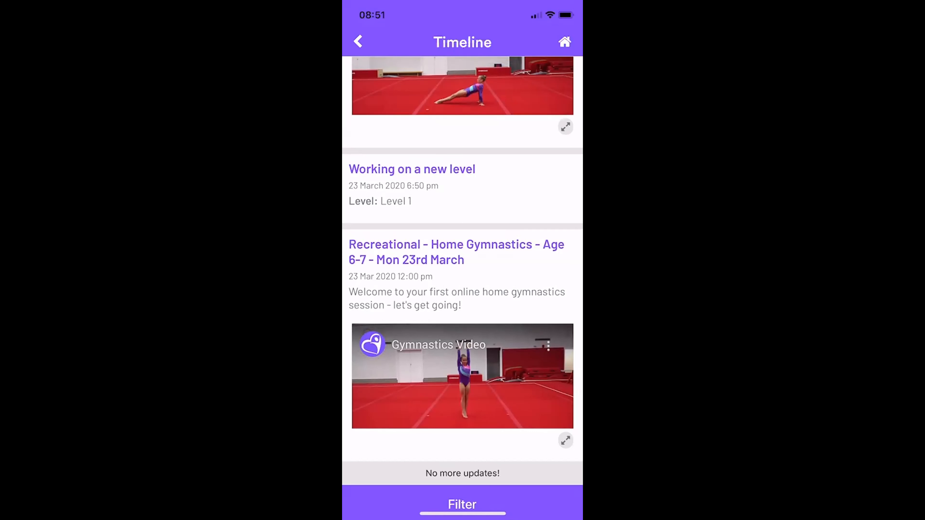
{"action": "scroll", "coordinate": [462, 270], "scroll_direction": "up", "scroll_amount": 3}
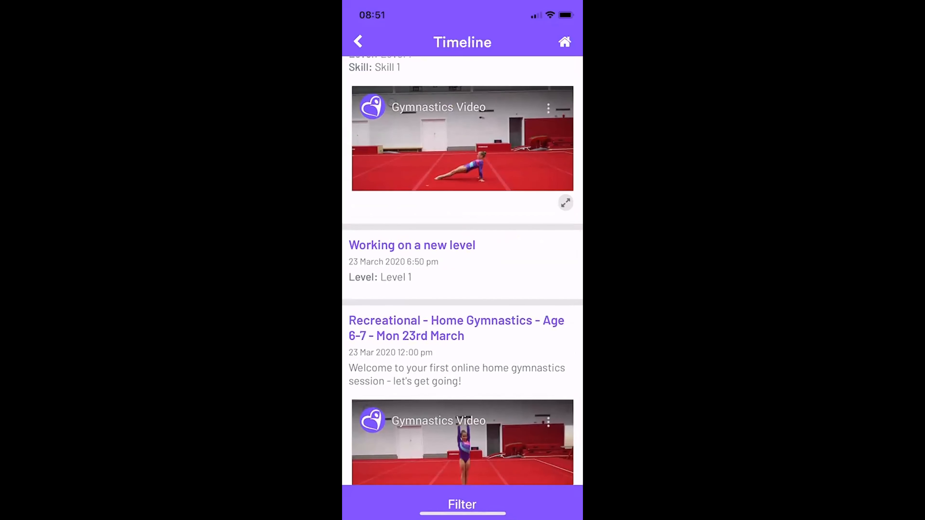
{"action": "scroll", "coordinate": [462, 269], "scroll_direction": "up", "scroll_amount": 3}
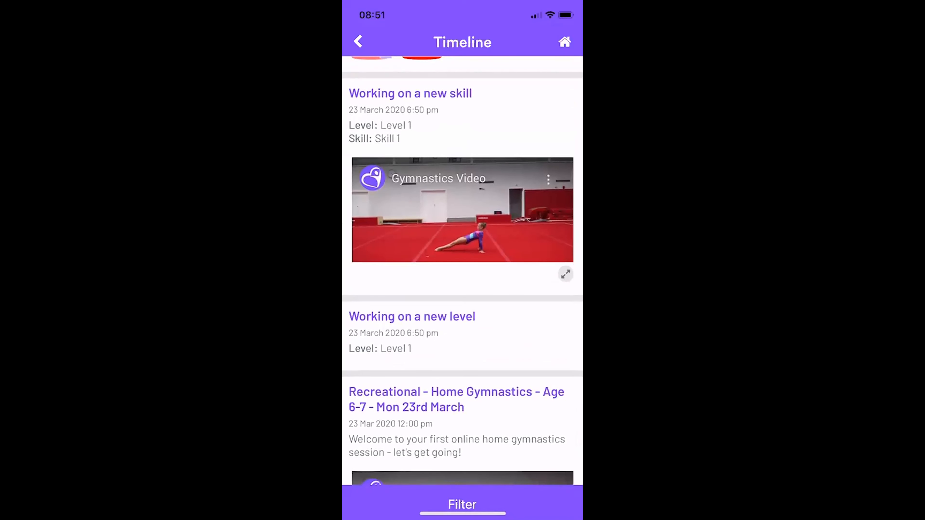
{"action": "scroll", "coordinate": [463, 269], "scroll_direction": "up", "scroll_amount": 8}
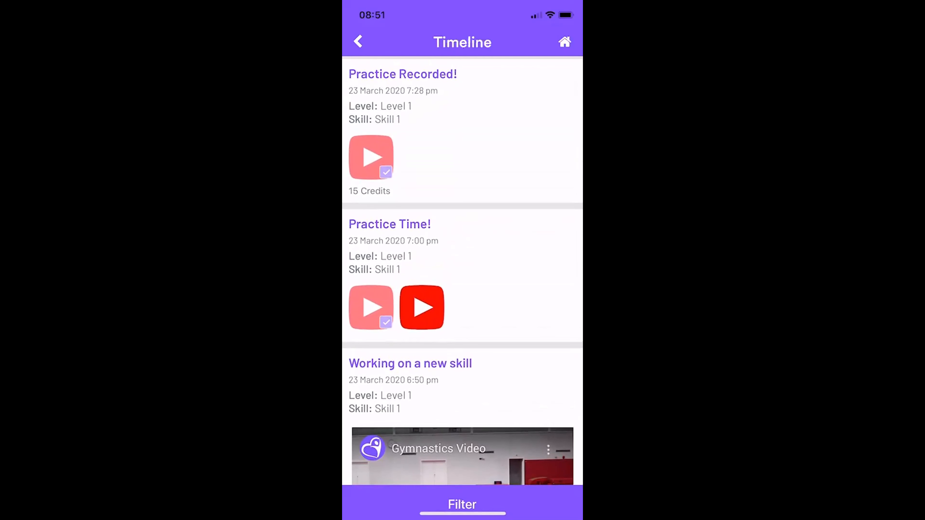
Open the Skill 1 - Practice 2 video from the Practice Time! entry and set its practice time to 11 minutes.
{"action": "left_click", "coordinate": [422, 307]}
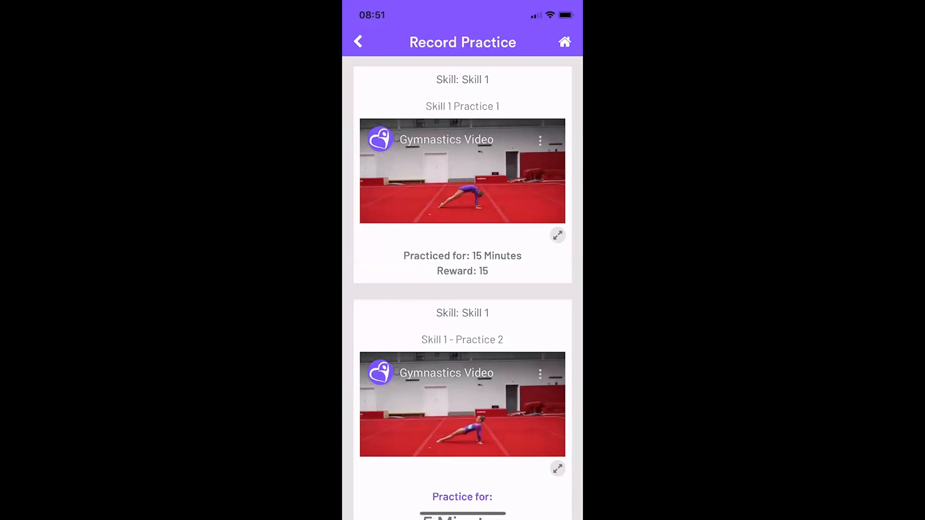
{"action": "scroll", "coordinate": [463, 288], "scroll_direction": "down", "scroll_amount": 1}
{"action": "scroll", "coordinate": [463, 288], "scroll_direction": "down", "scroll_amount": 1}
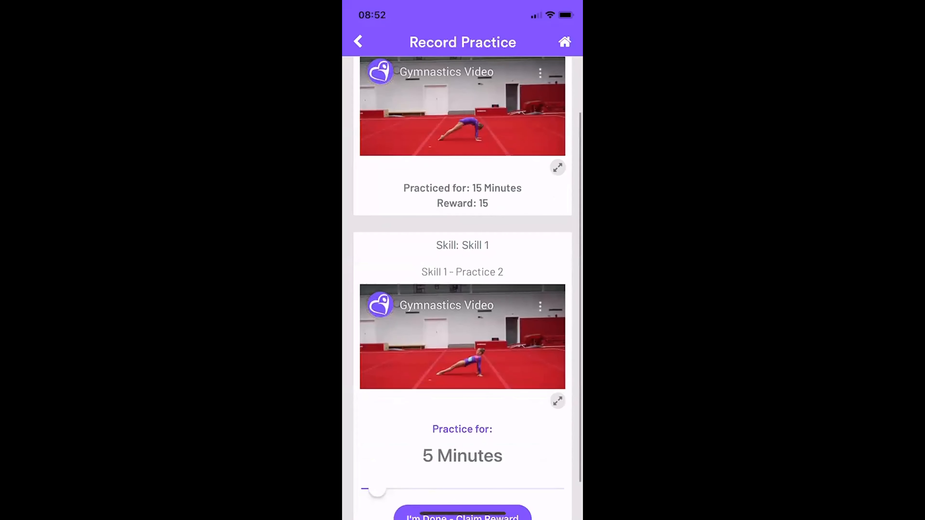
{"action": "scroll", "coordinate": [463, 288], "scroll_direction": "down", "scroll_amount": 2}
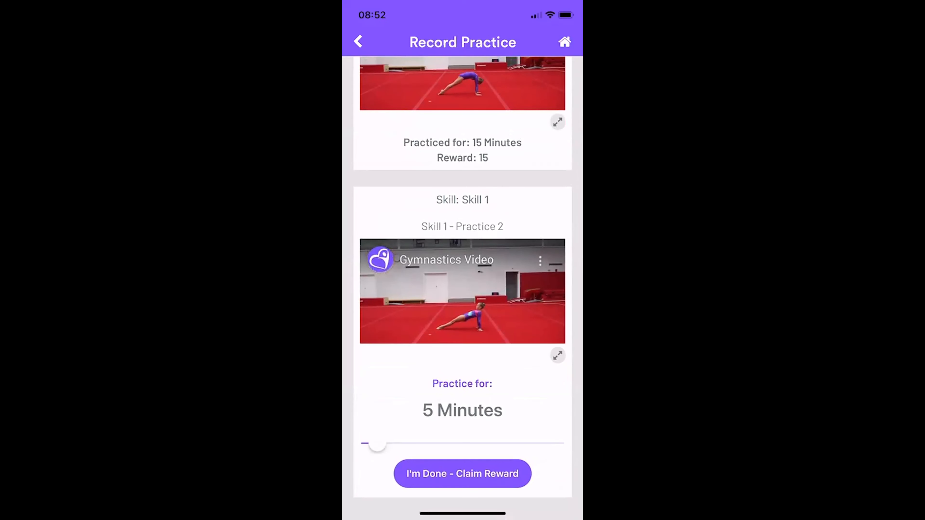
{"action": "left_click_drag", "start_coordinate": [377, 445], "coordinate": [388, 444]}
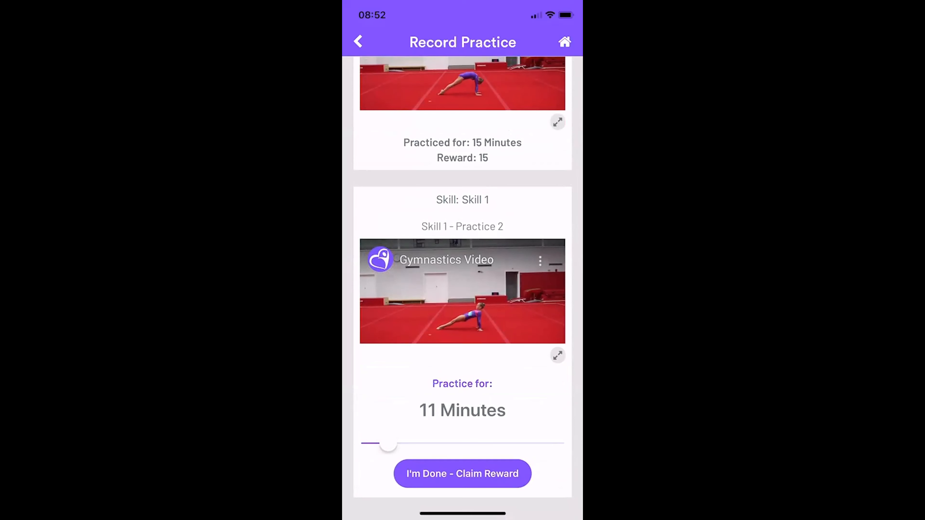
Claim the practice reward by spinning the wheel, and return to the timeline.
{"action": "left_click", "coordinate": [462, 474]}
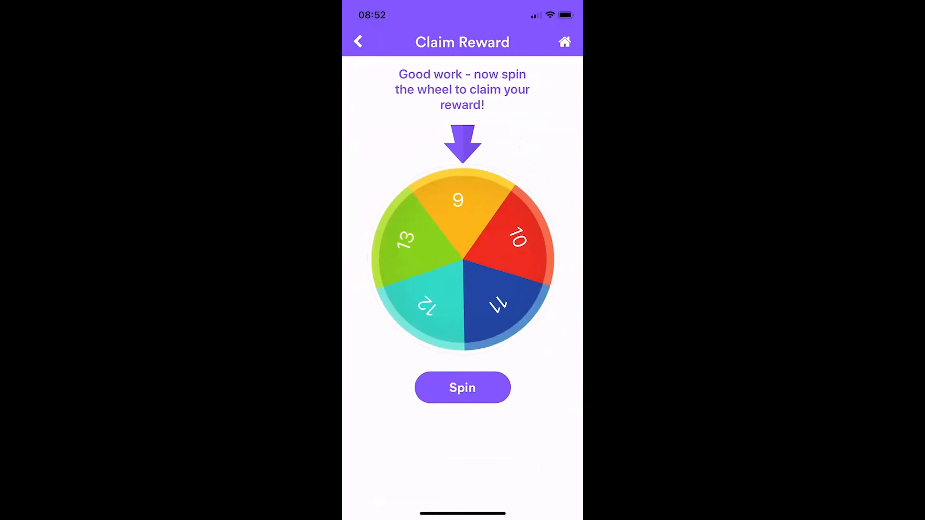
{"action": "left_click", "coordinate": [462, 388]}
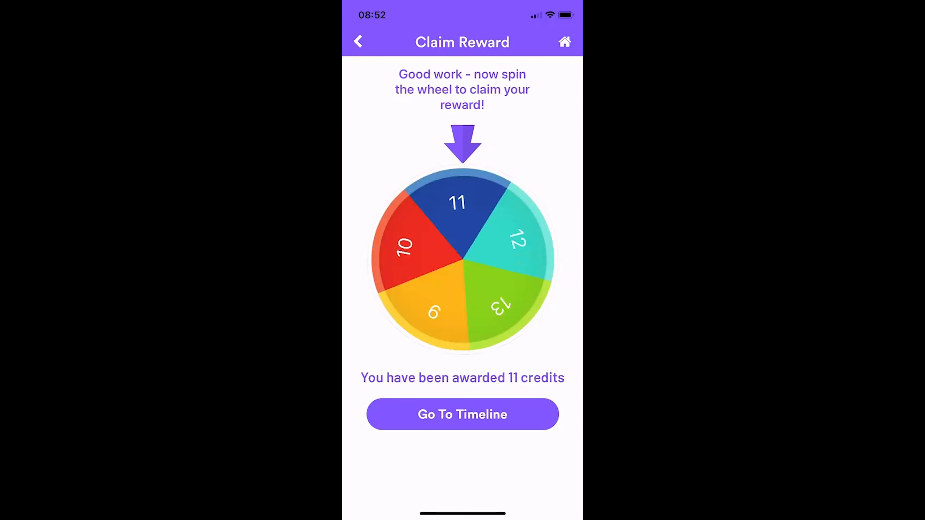
{"action": "left_click", "coordinate": [462, 414]}
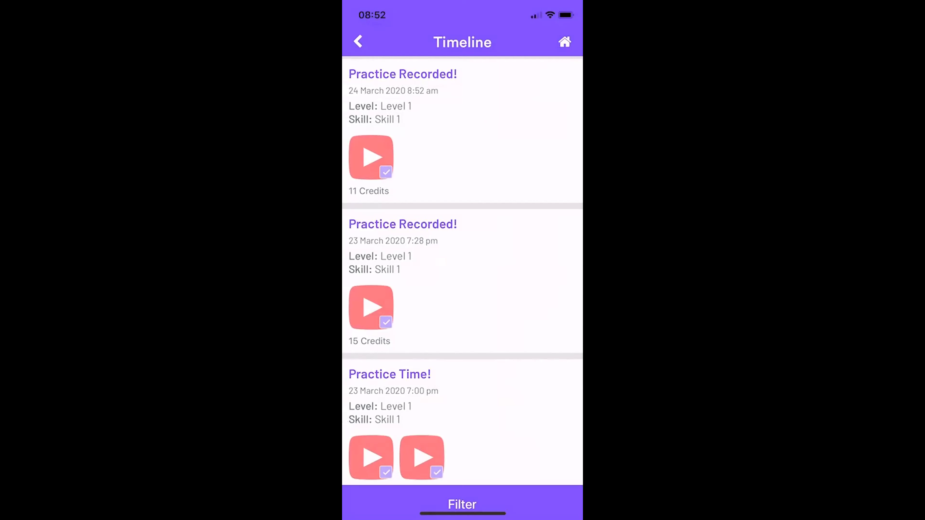
Go back to the child's timeline overview through the home screen and open the child's credits.
{"action": "left_click", "coordinate": [564, 42]}
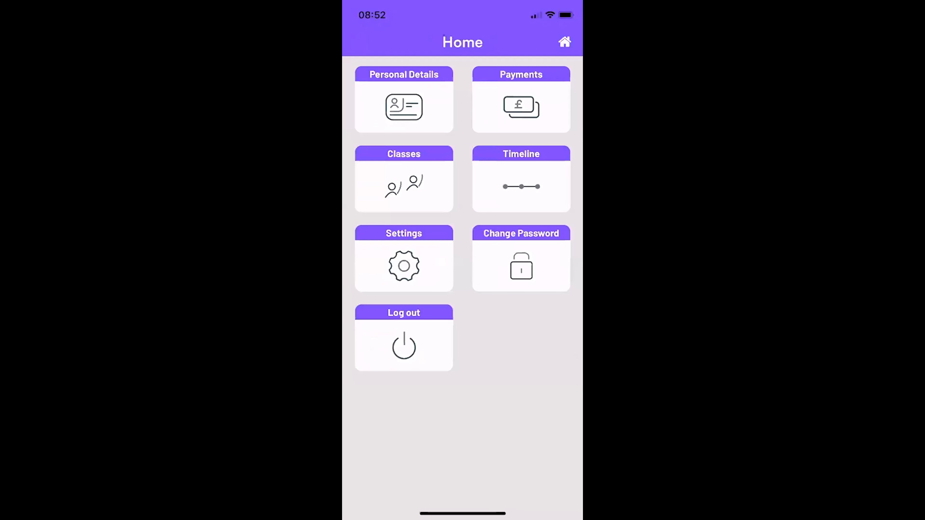
{"action": "left_click", "coordinate": [521, 178]}
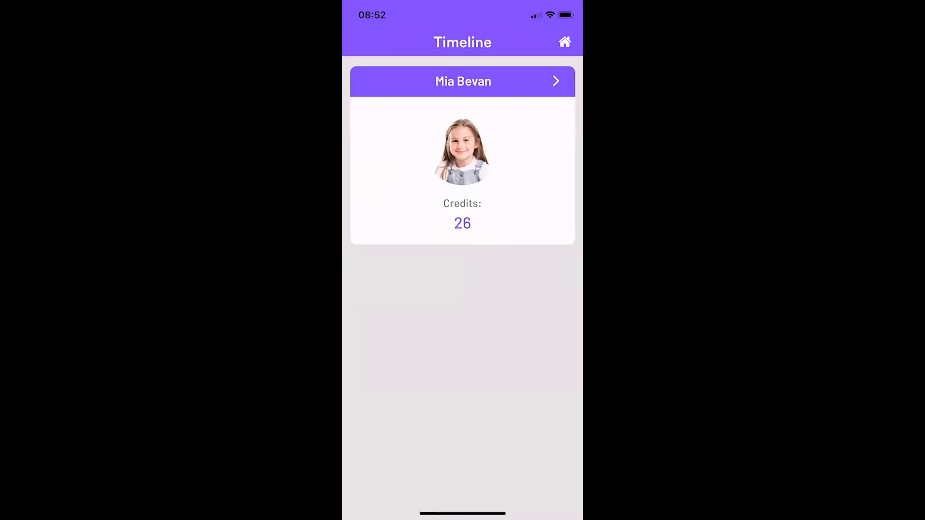
{"action": "left_click", "coordinate": [463, 223]}
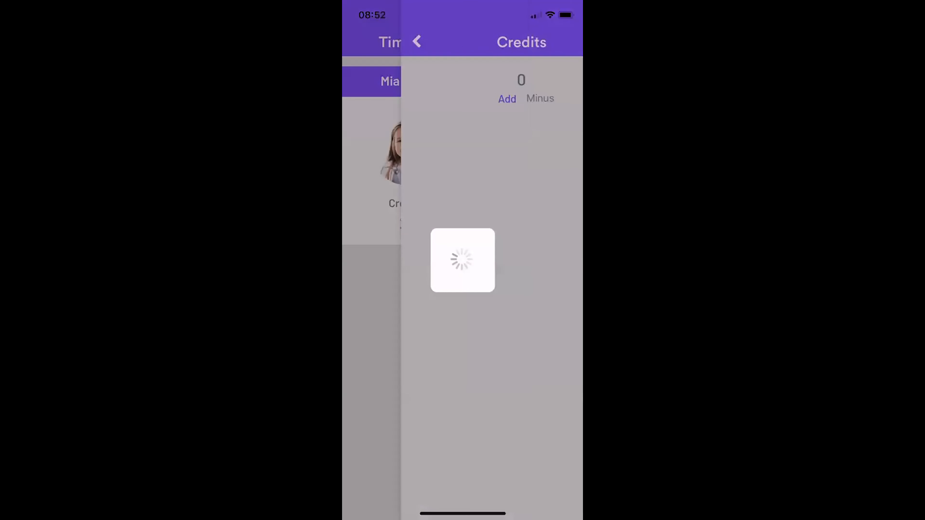
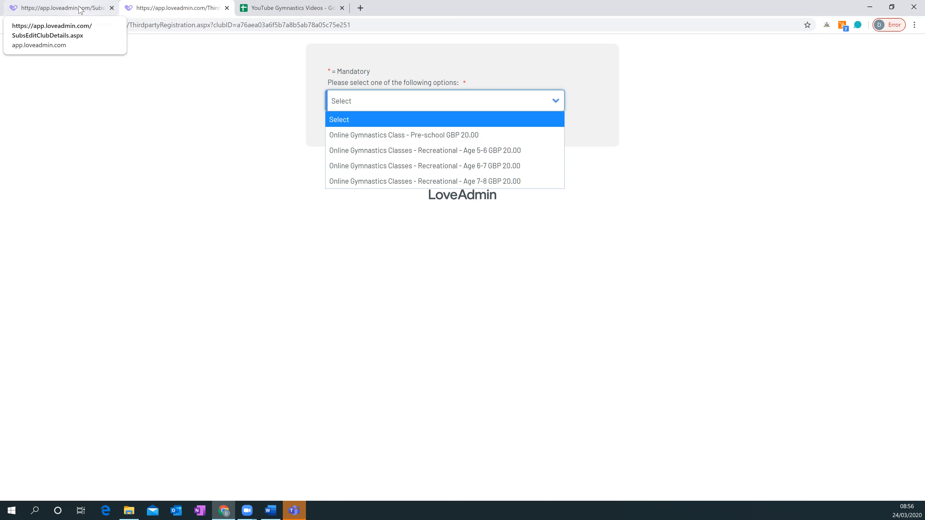
Switch to the LoveAdmin club settings page in the browser and open the payment reports.
{"action": "middle_click", "coordinate": [80, 10]}
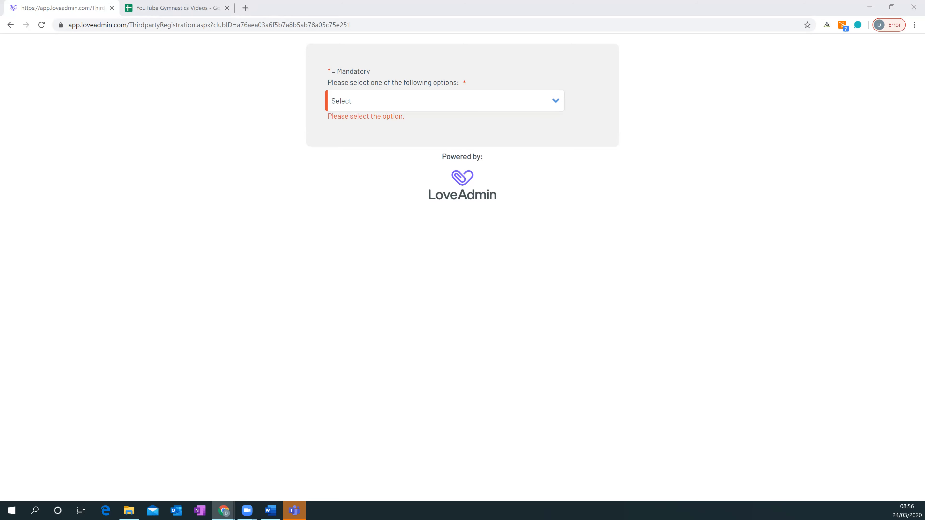
{"action": "key", "text": "ctrl+shift+t"}
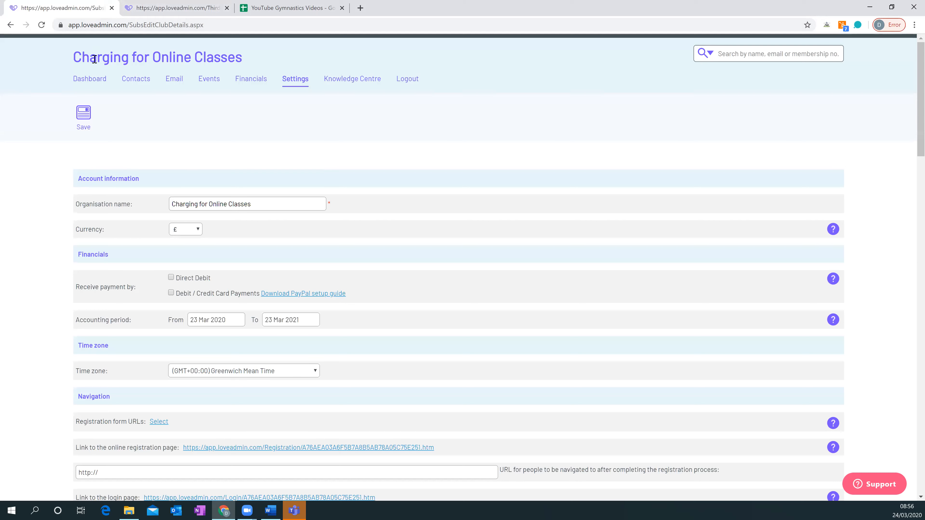
{"action": "mouse_move", "coordinate": [251, 82]}
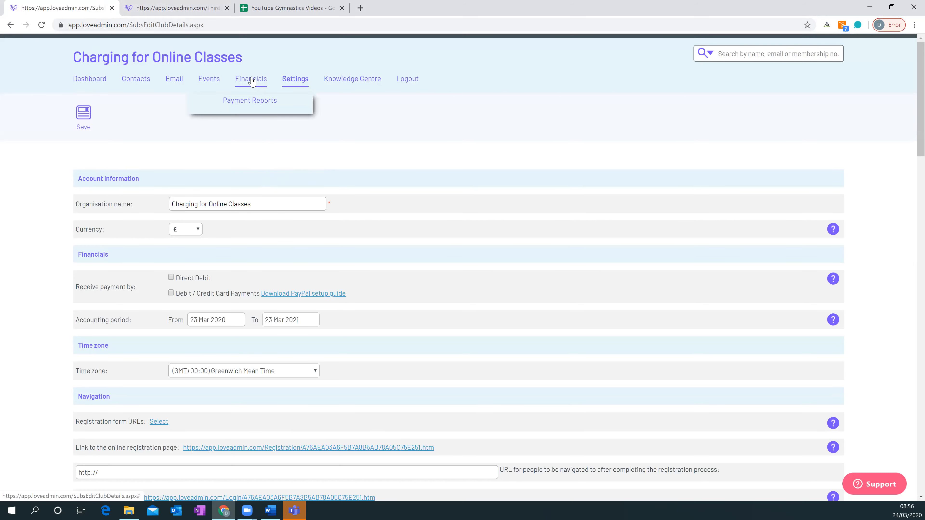
{"action": "left_click", "coordinate": [271, 105]}
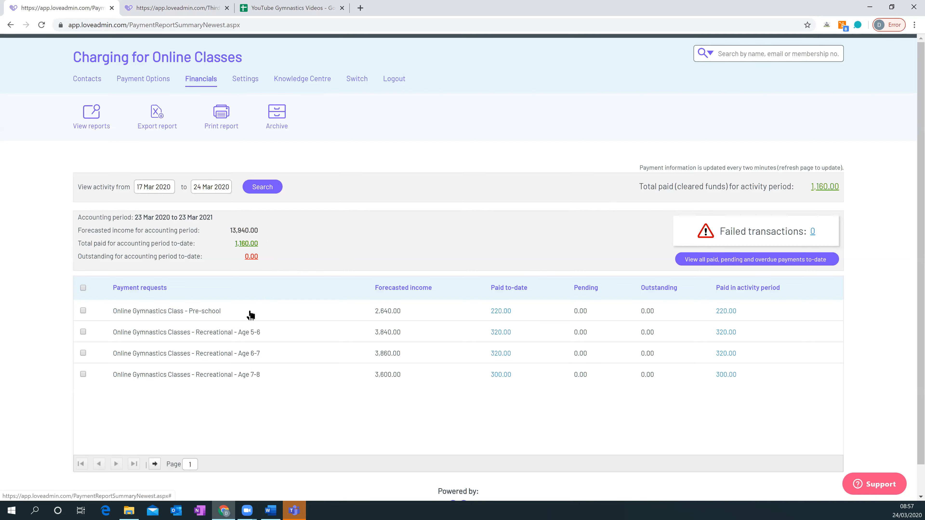
Review all contacts' paid fees for the accounting period to date, and those for Online Gymnastics Classes - Recreational - Age 6-7.
{"action": "left_click", "coordinate": [253, 244]}
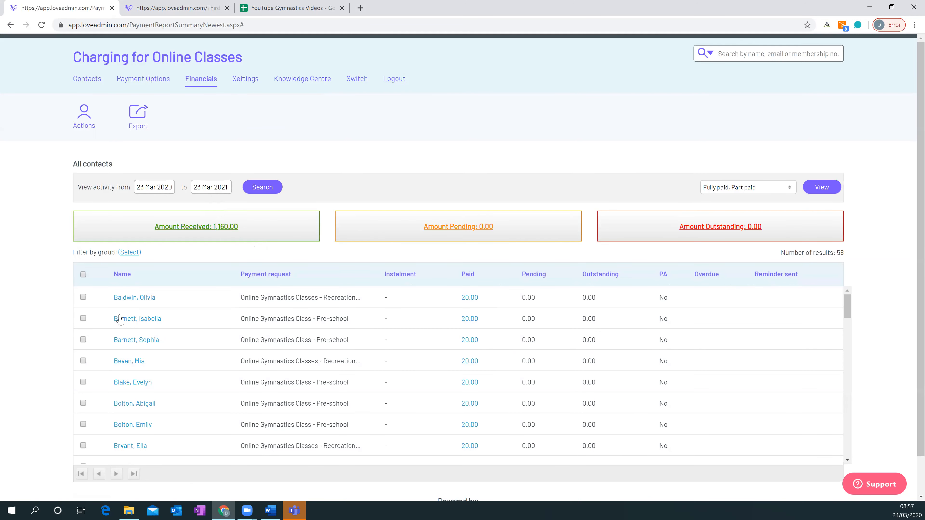
{"action": "scroll", "coordinate": [200, 289], "scroll_direction": "down", "scroll_amount": 1}
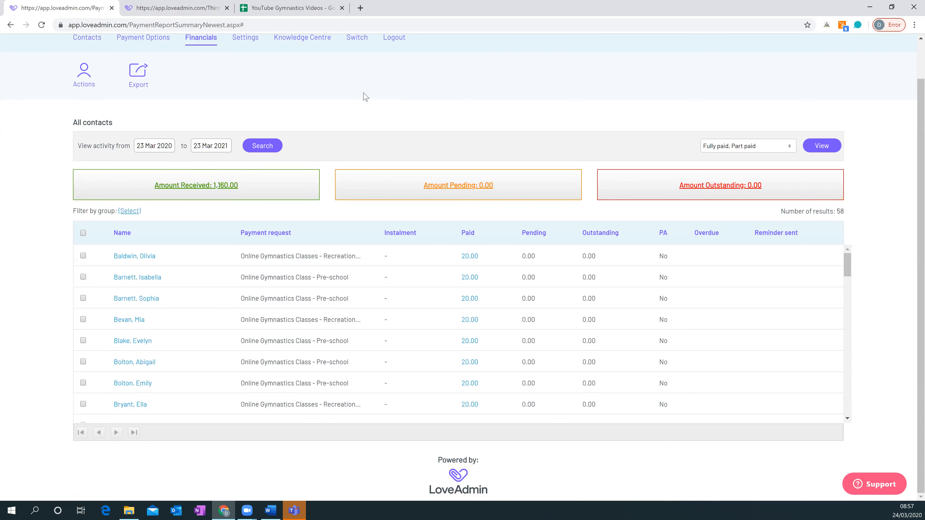
{"action": "scroll", "coordinate": [365, 96], "scroll_direction": "up", "scroll_amount": 2}
{"action": "mouse_move", "coordinate": [201, 78]}
{"action": "left_click", "coordinate": [205, 110]}
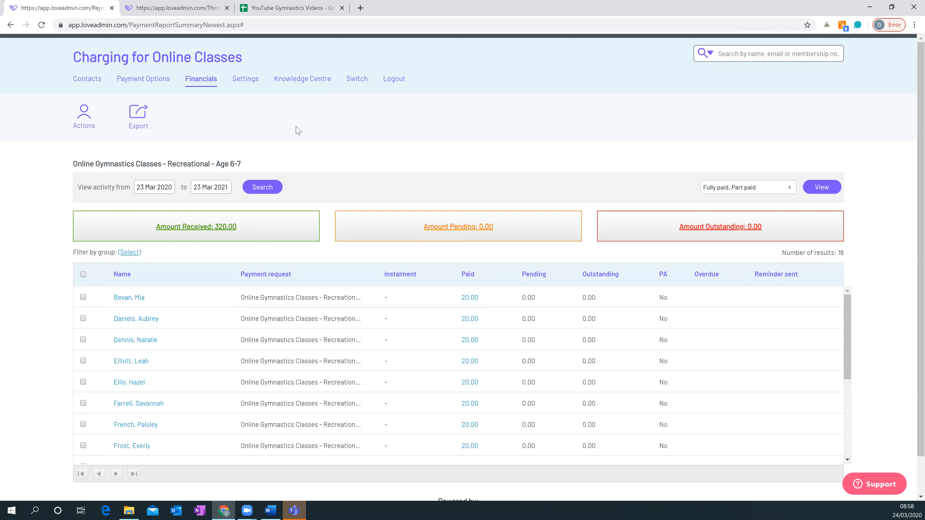
Switch to the YouTube Gymnastics Videos spreadsheet and open the video linked for One Foot Balance On Bench Or Box Top.
{"action": "left_click", "coordinate": [298, 9]}
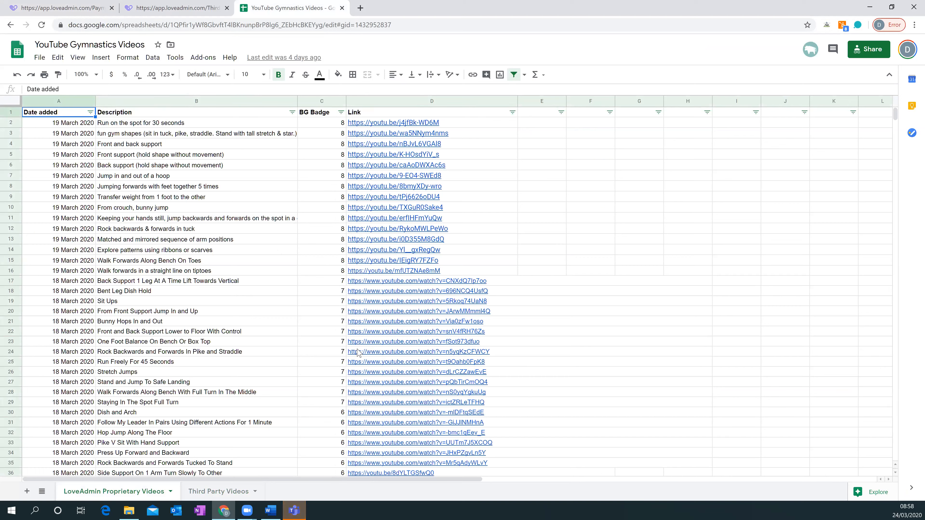
{"action": "left_click", "coordinate": [366, 341]}
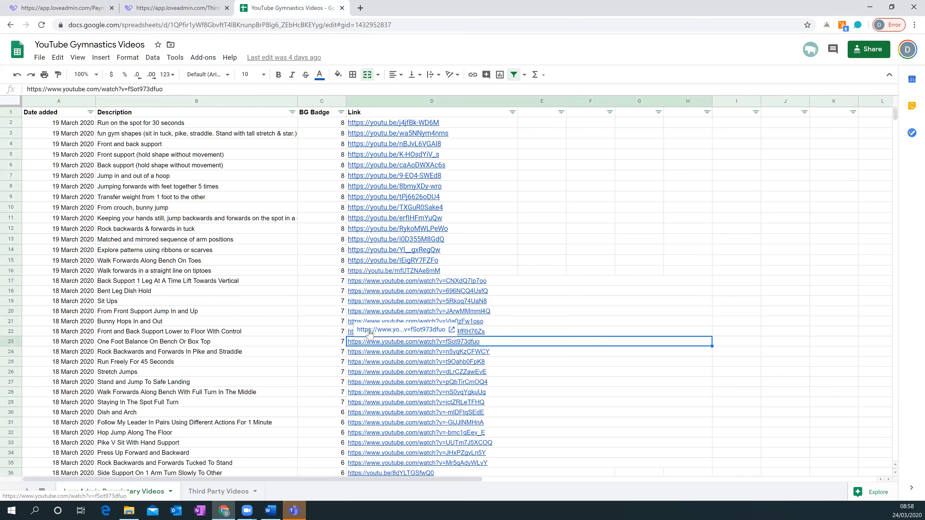
{"action": "left_click", "coordinate": [369, 330]}
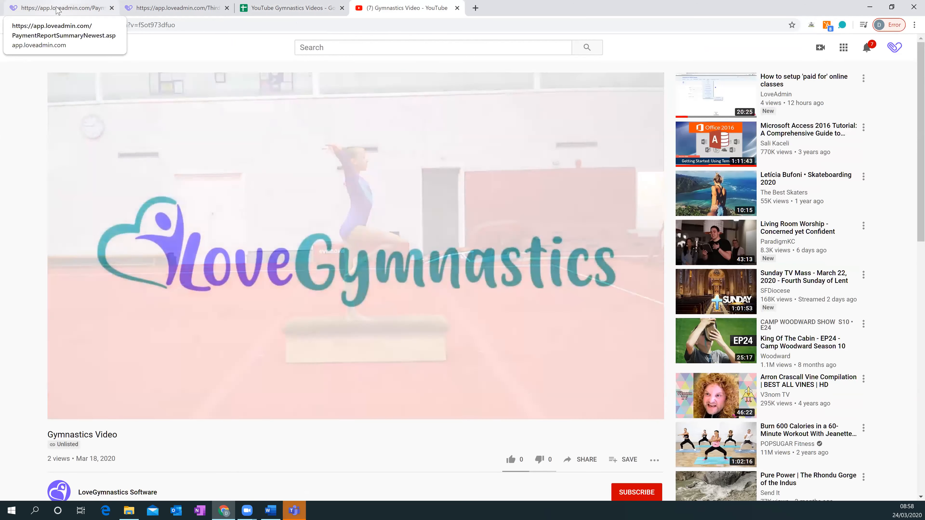
Return to the video spreadsheet and browse the list on the Third Party Videos sheet.
{"action": "left_click", "coordinate": [286, 8]}
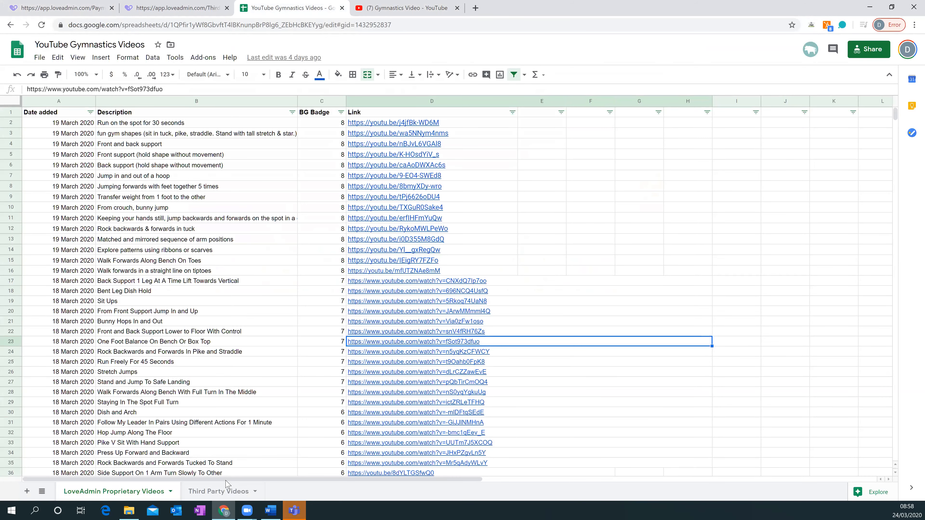
{"action": "left_click", "coordinate": [214, 493]}
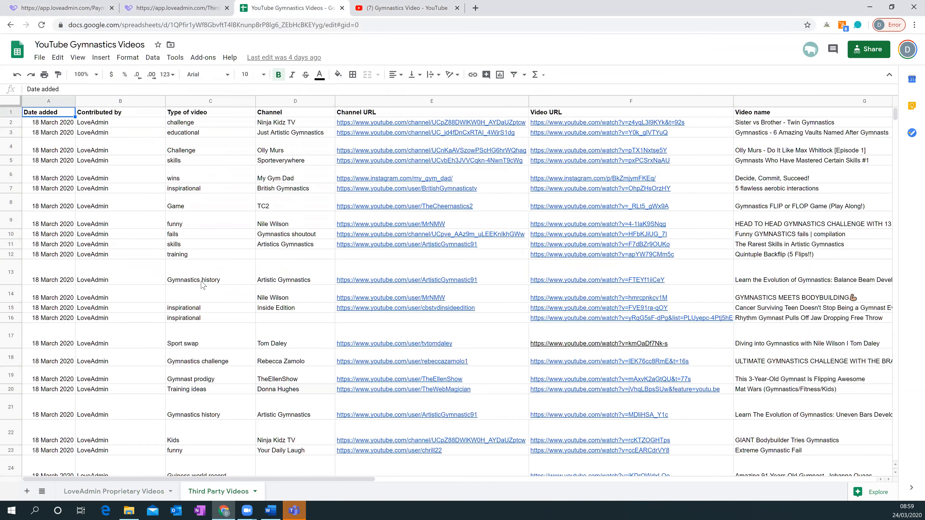
{"action": "scroll", "coordinate": [203, 285], "scroll_direction": "down", "scroll_amount": 10}
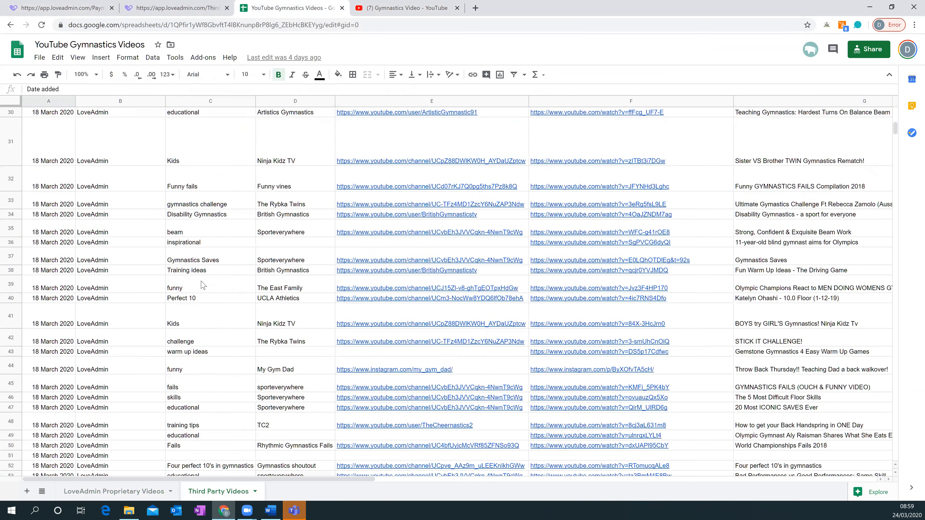
{"action": "scroll", "coordinate": [203, 285], "scroll_direction": "down", "scroll_amount": 18}
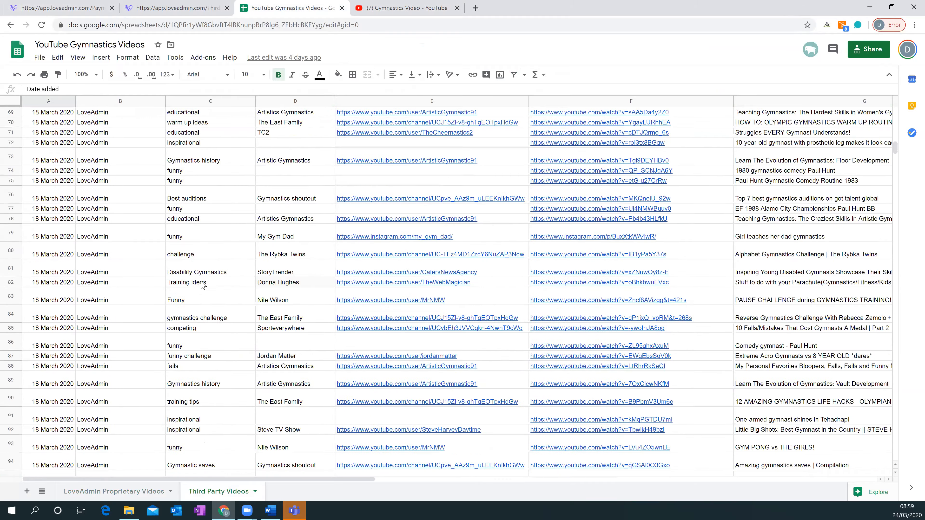
{"action": "scroll", "coordinate": [203, 285], "scroll_direction": "up", "scroll_amount": 20}
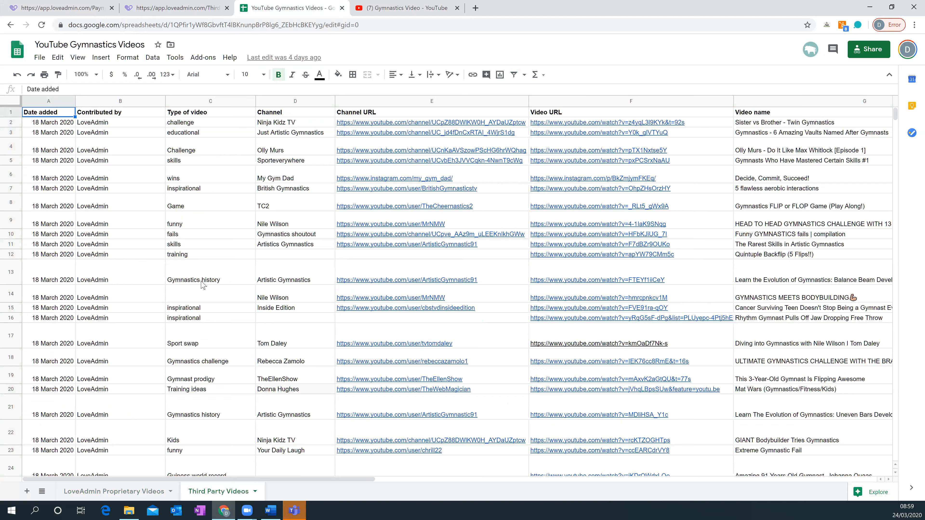
Examine the row 13 video's details from channel through to duration, and return to the LoveAdmin payment report.
{"action": "left_click", "coordinate": [268, 280]}
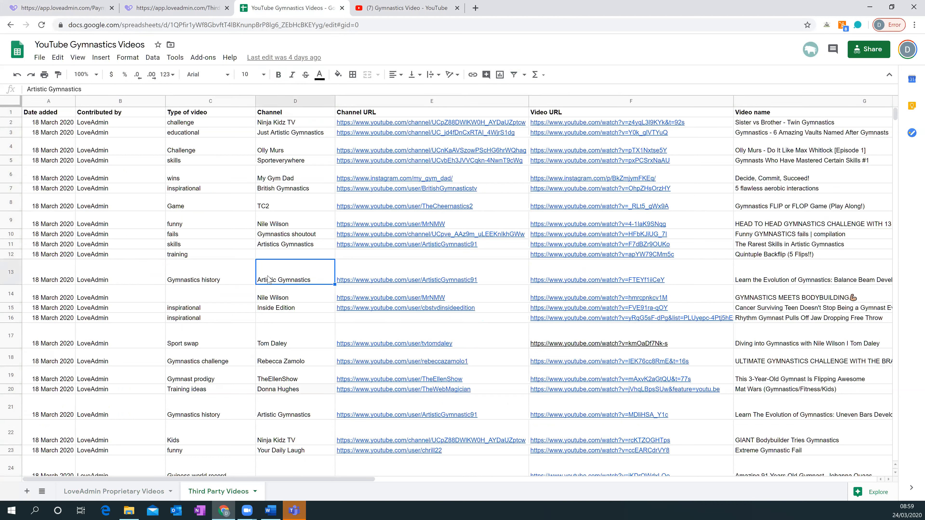
{"action": "key", "text": "Right"}
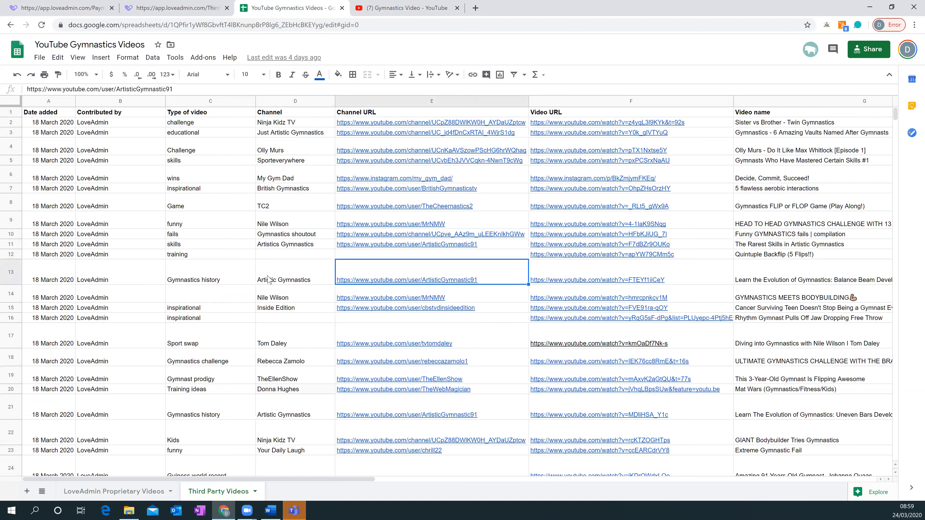
{"action": "key", "text": "Right"}
{"action": "key", "text": "Right"}
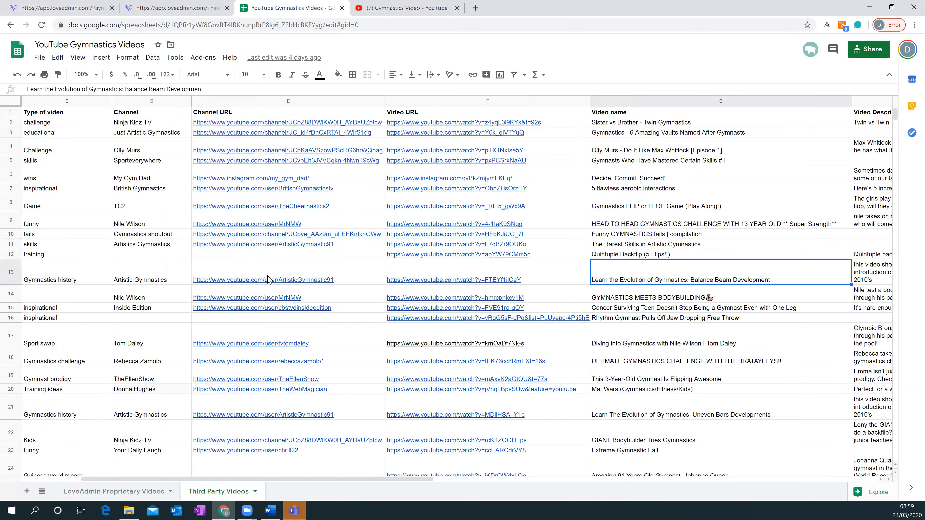
{"action": "key", "text": "Right"}
{"action": "key", "text": "Right"}
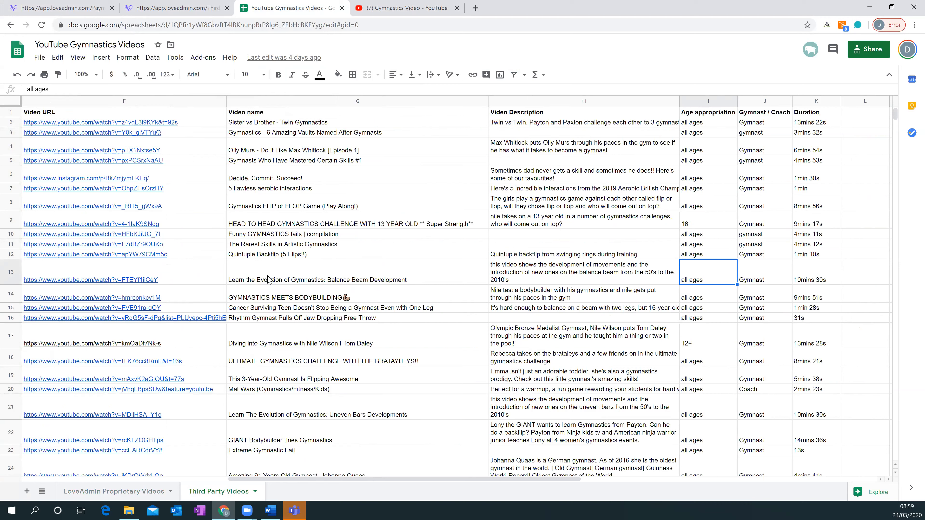
{"action": "key", "text": "Right"}
{"action": "key", "text": "Right"}
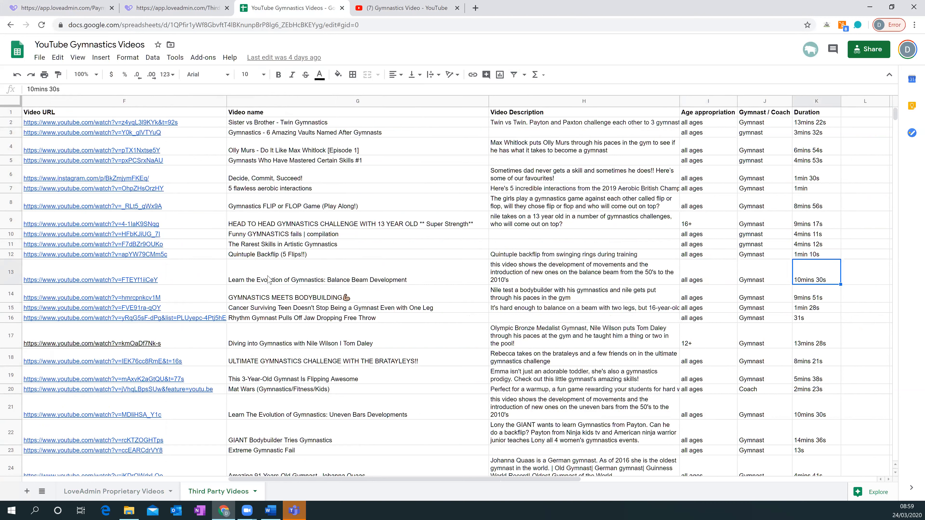
{"action": "left_click", "coordinate": [606, 245]}
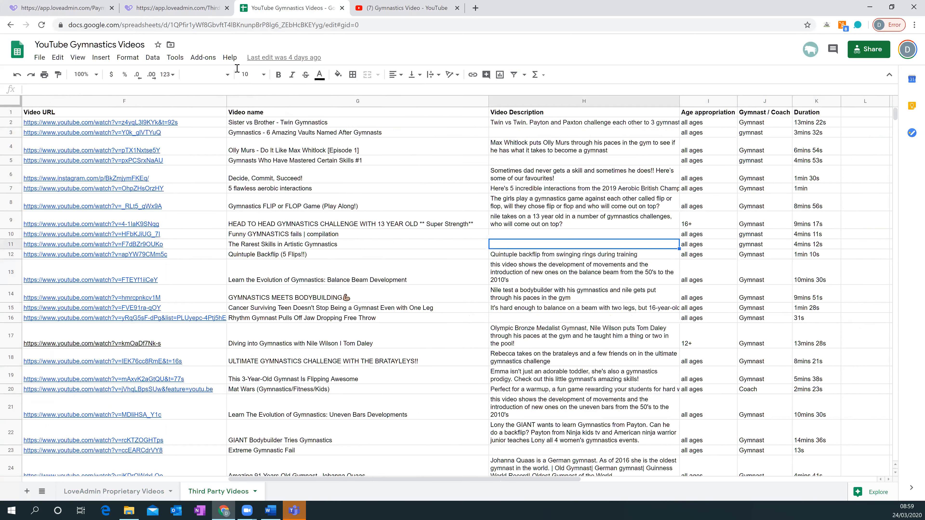
{"action": "left_click", "coordinate": [69, 9]}
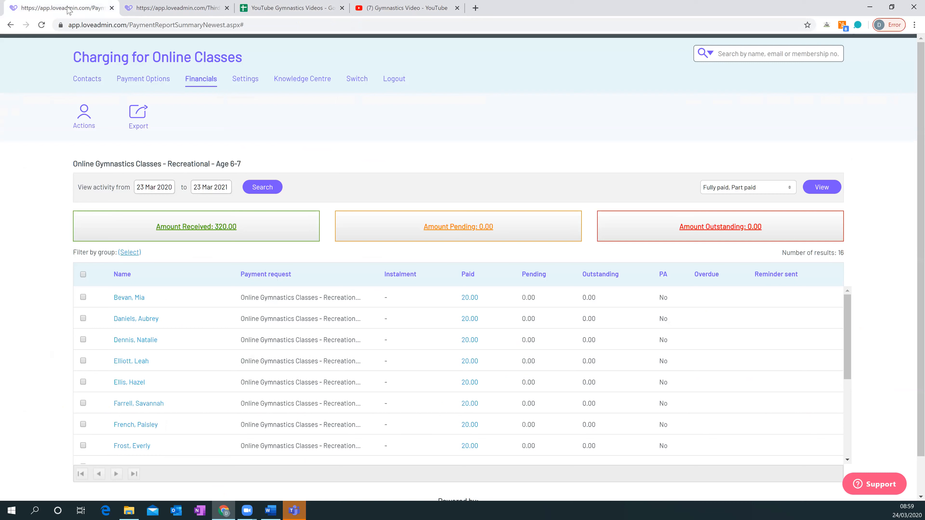